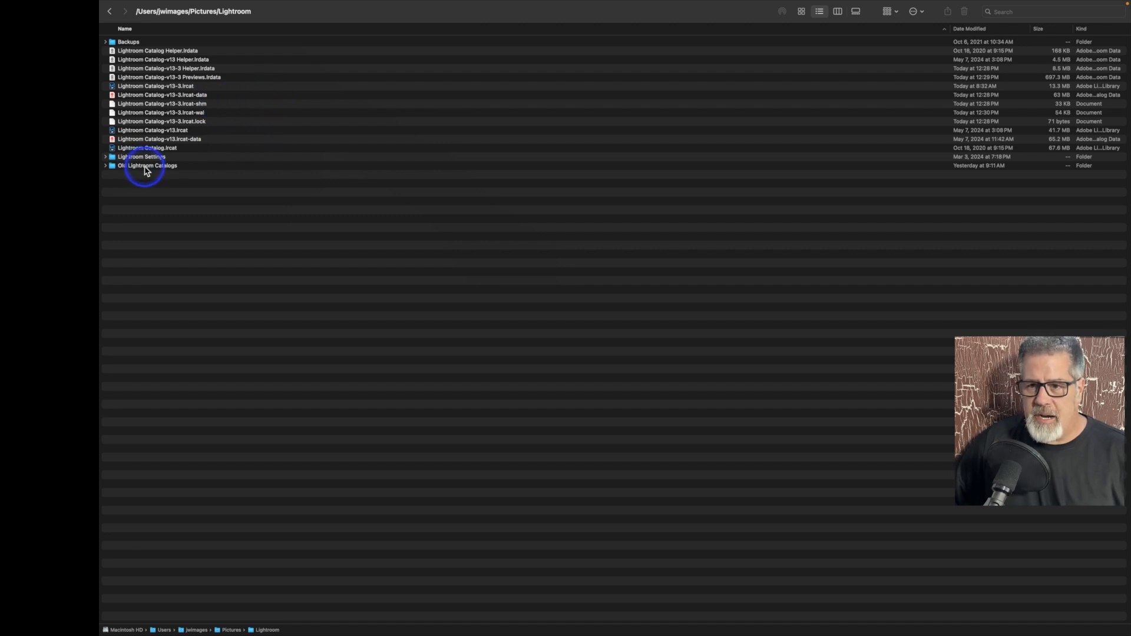
Open the Preferences and review the global raw default choices in the Presets settings, keeping Adobe Default
mouse_move(139, 4)
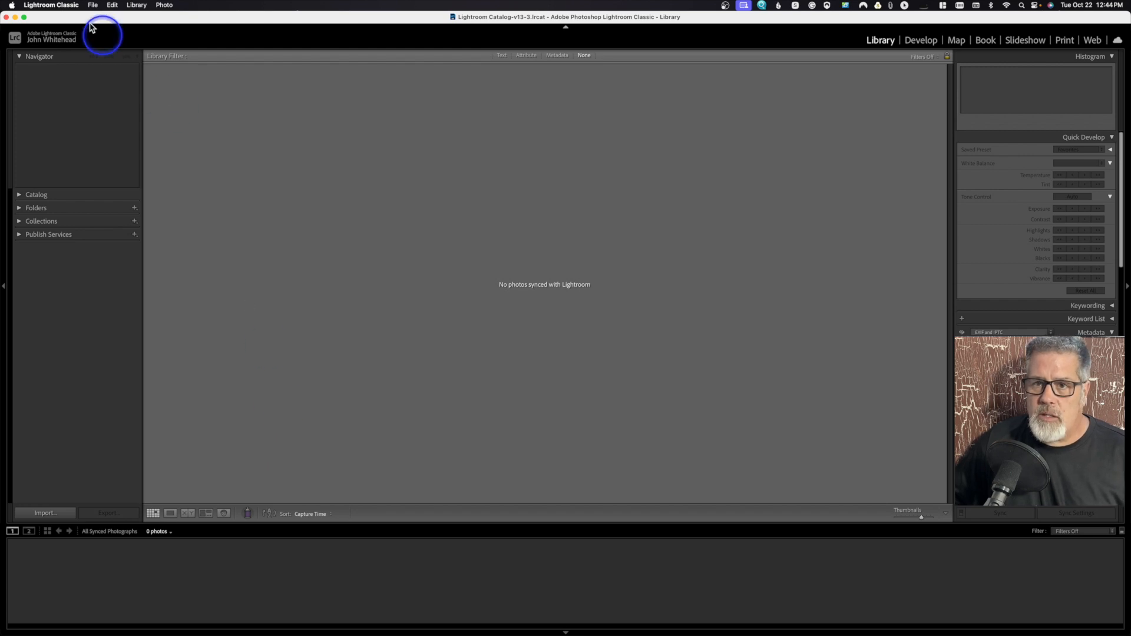
click(50, 5)
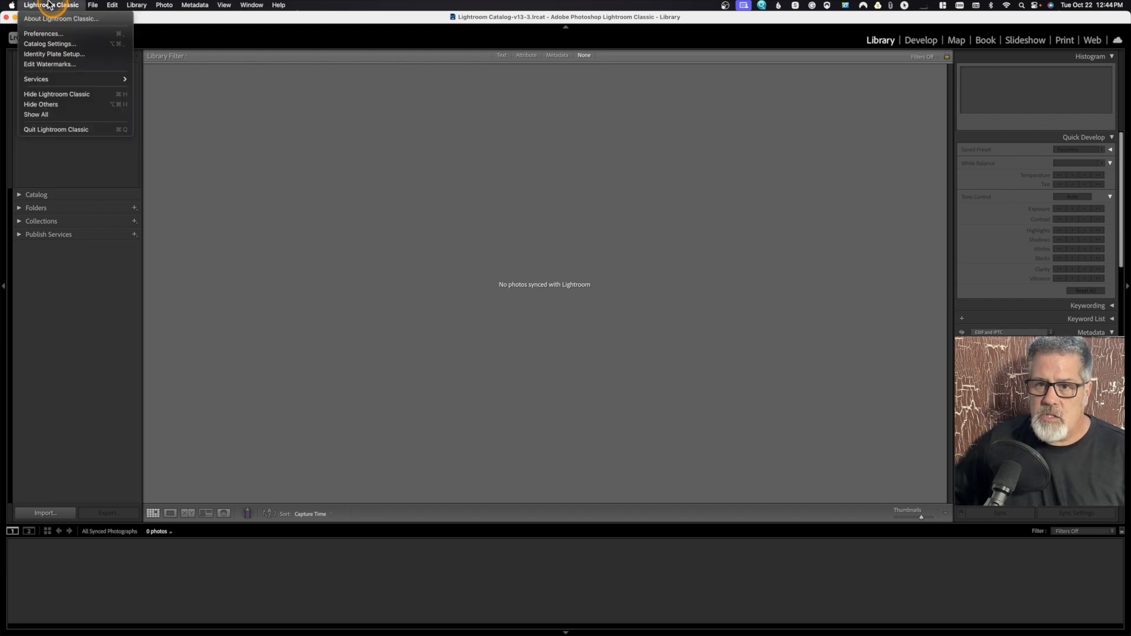
click(51, 34)
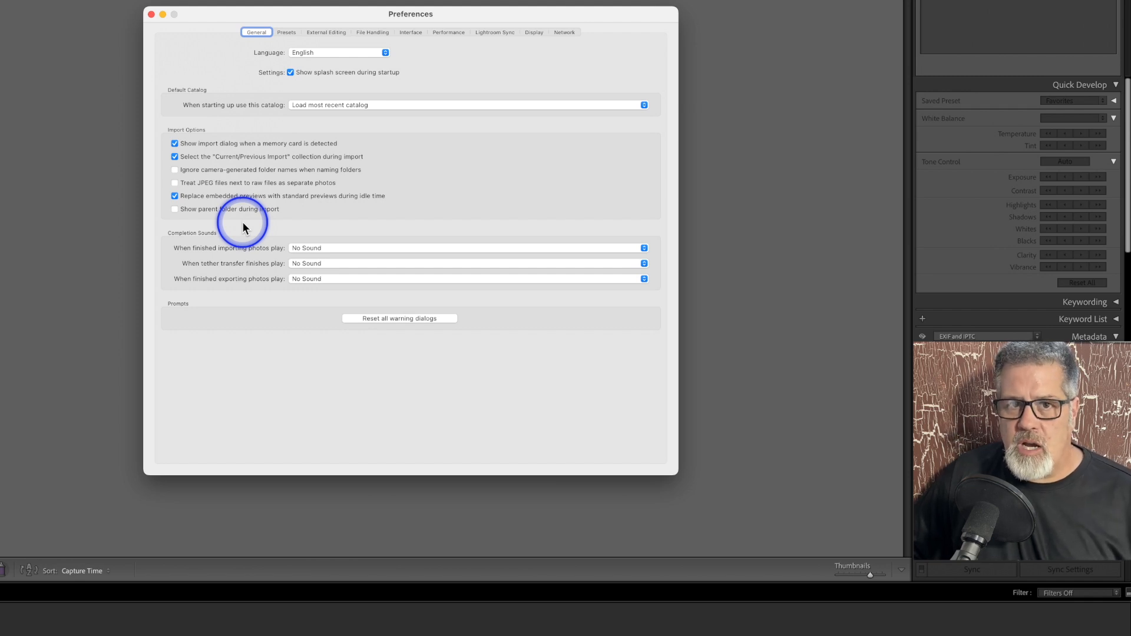
click(292, 34)
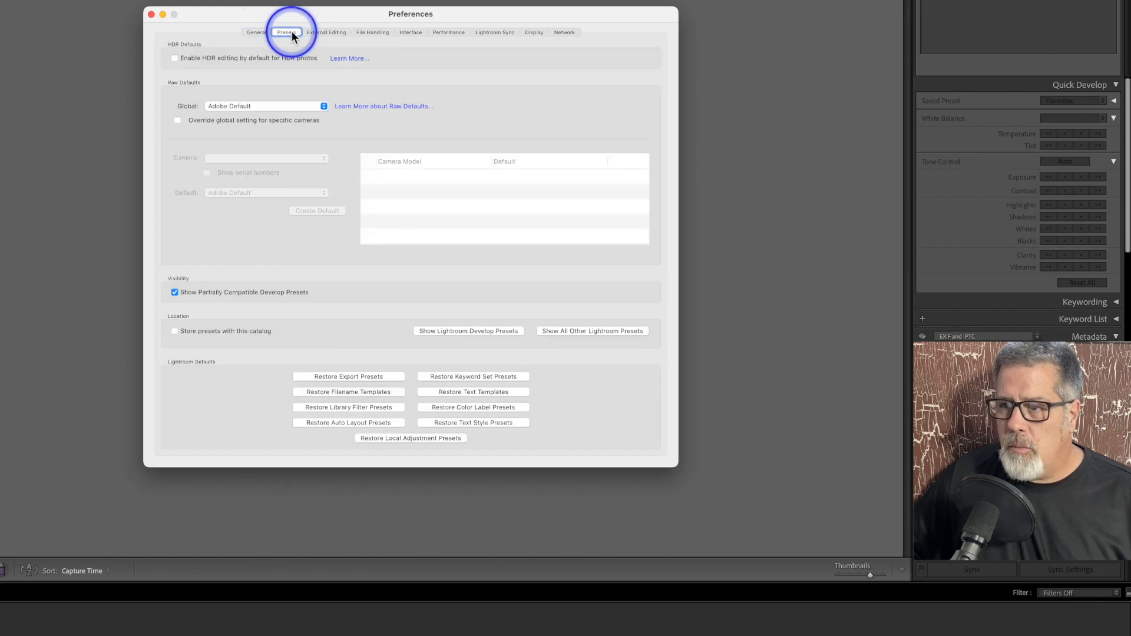
click(257, 106)
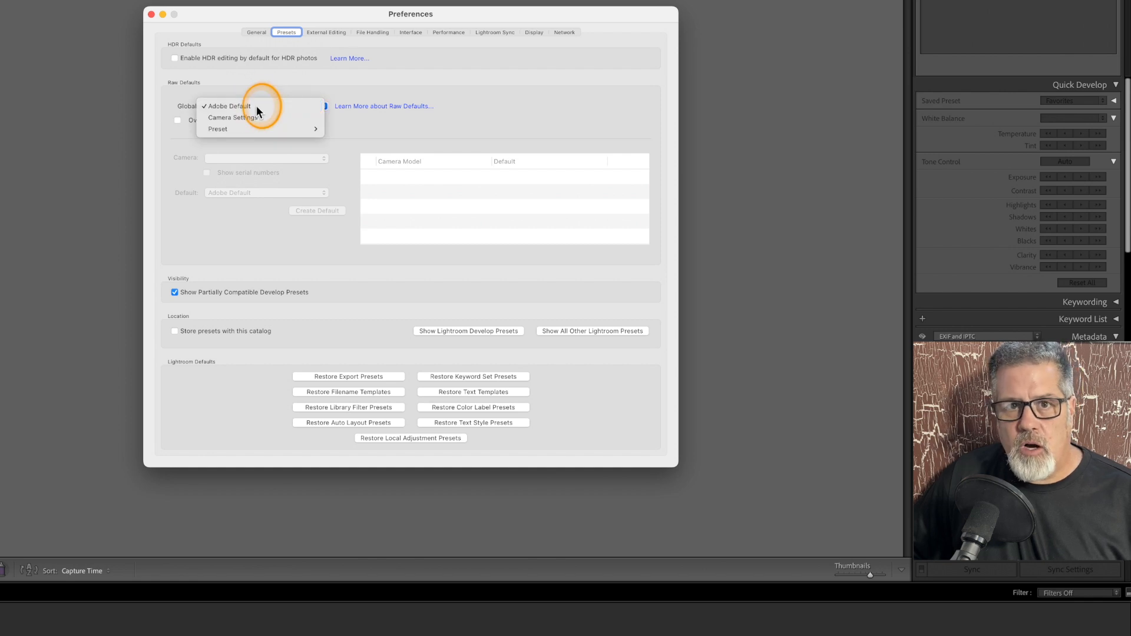
click(256, 106)
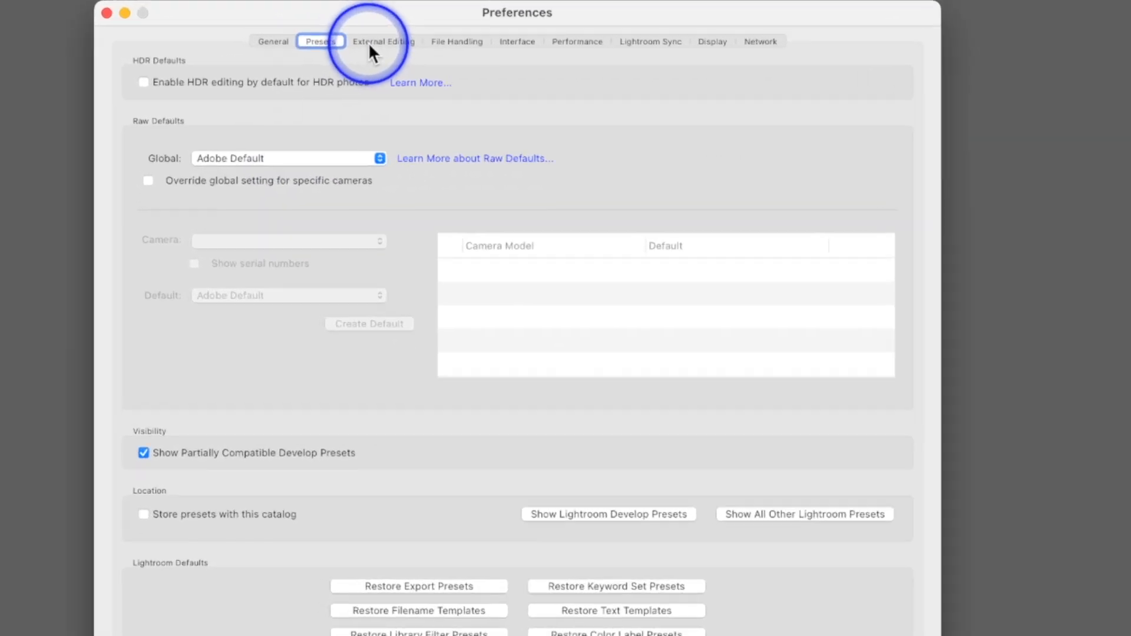
Review the Photoshop version choices in the External Editing preferences and close the Preferences
click(322, 34)
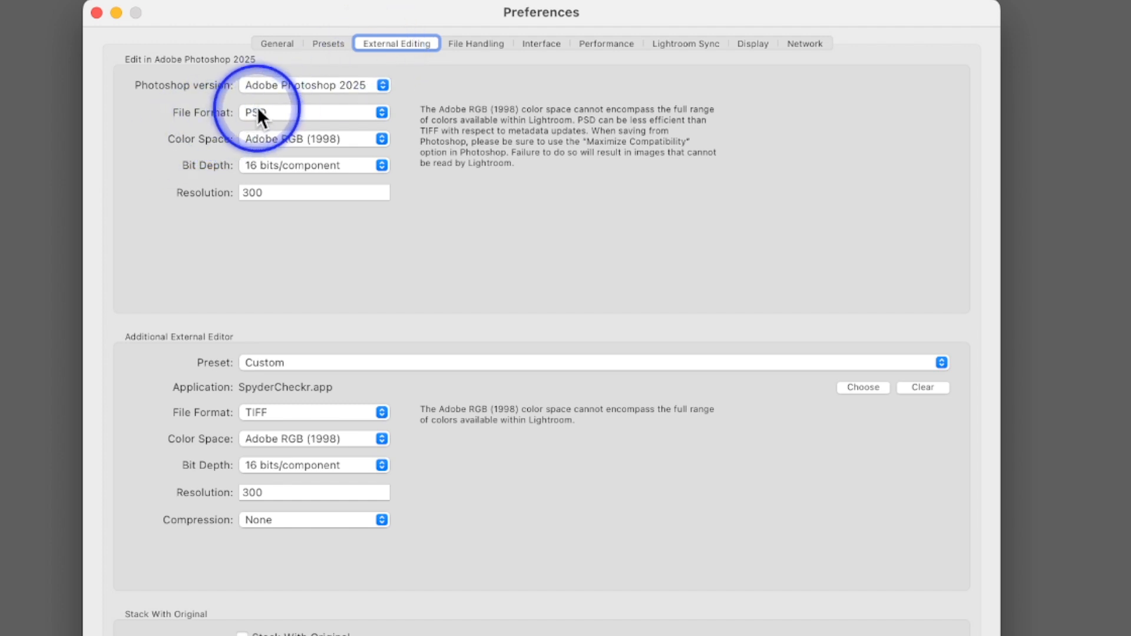
click(268, 83)
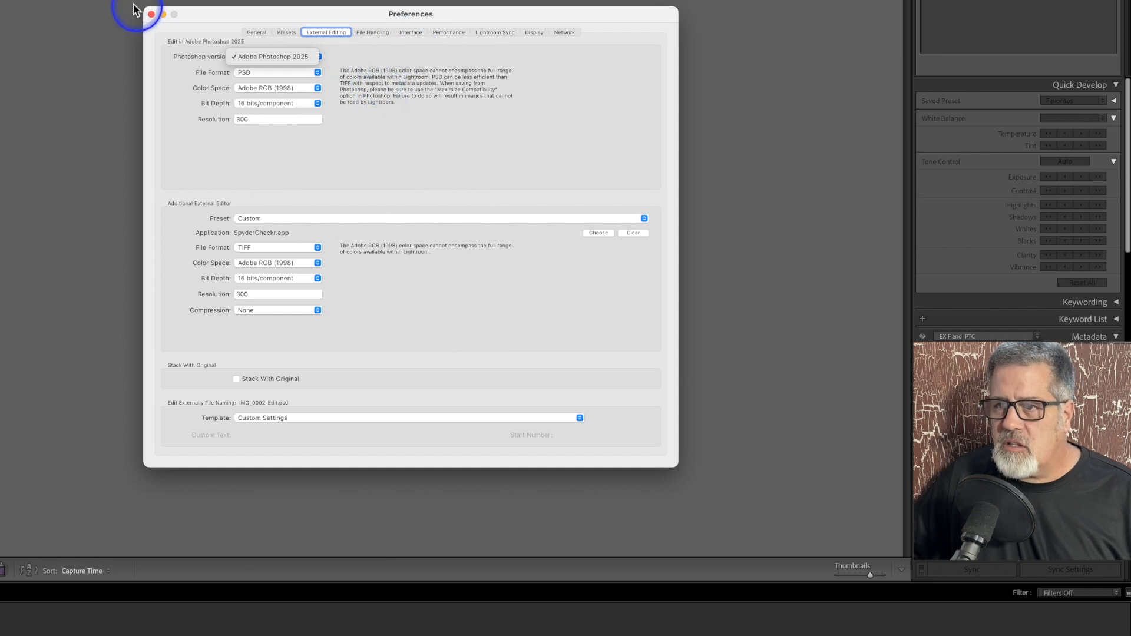
click(151, 16)
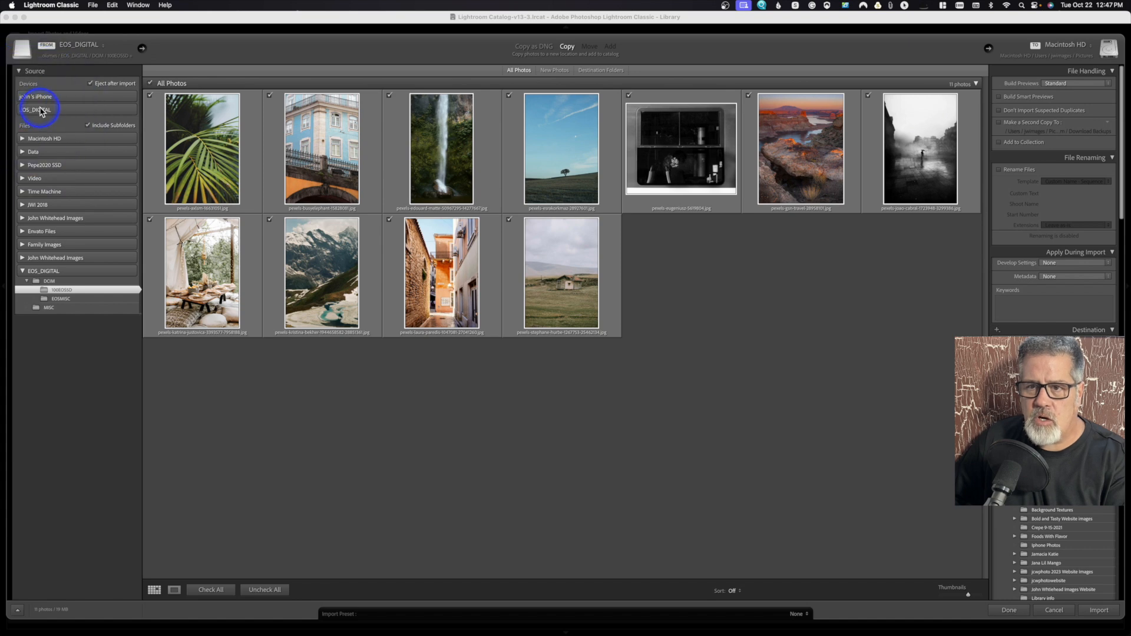
Review the available import sources and mark all photos on the EOS_DIGITAL card for import
click(141, 49)
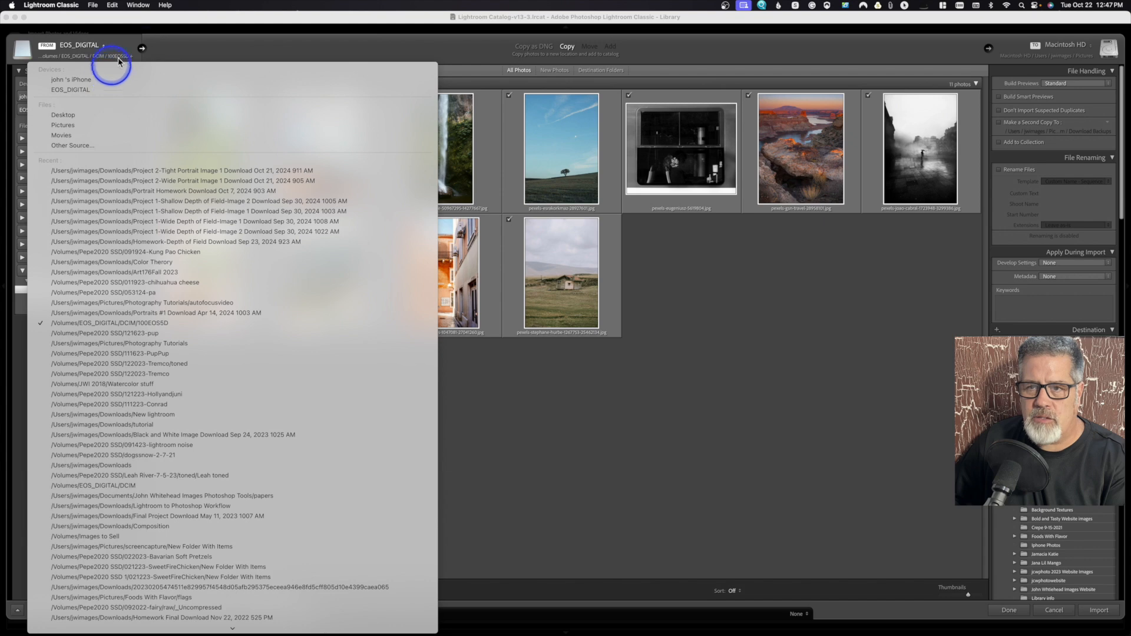
click(140, 47)
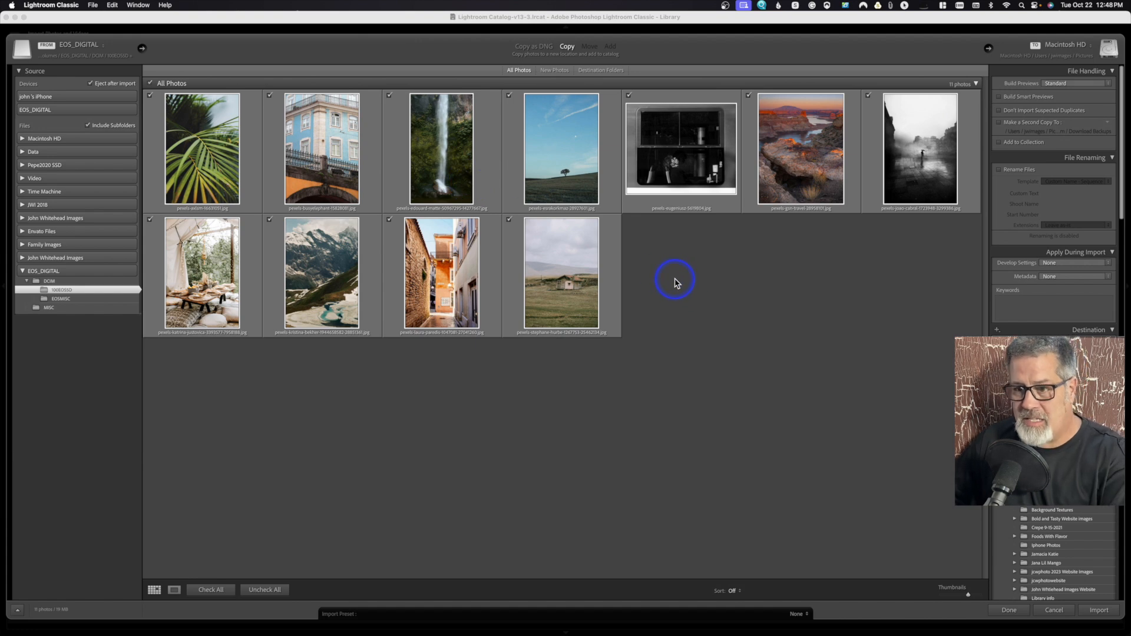
key(super+a)
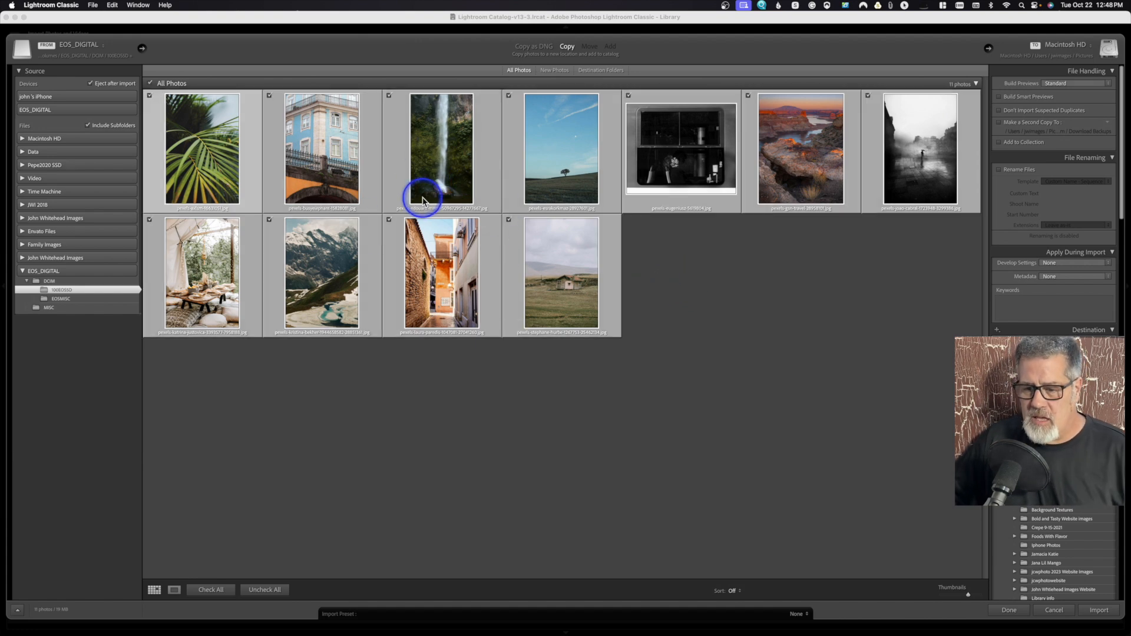
click(261, 590)
click(208, 591)
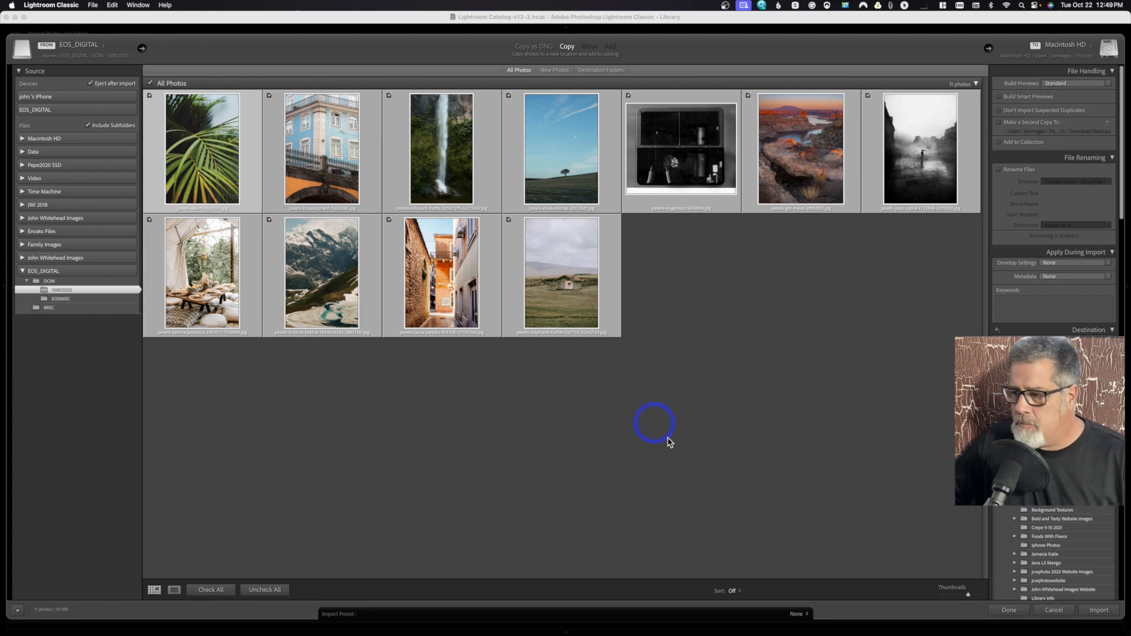
Sort the photos in the import grid by Capture Time
click(734, 592)
click(656, 492)
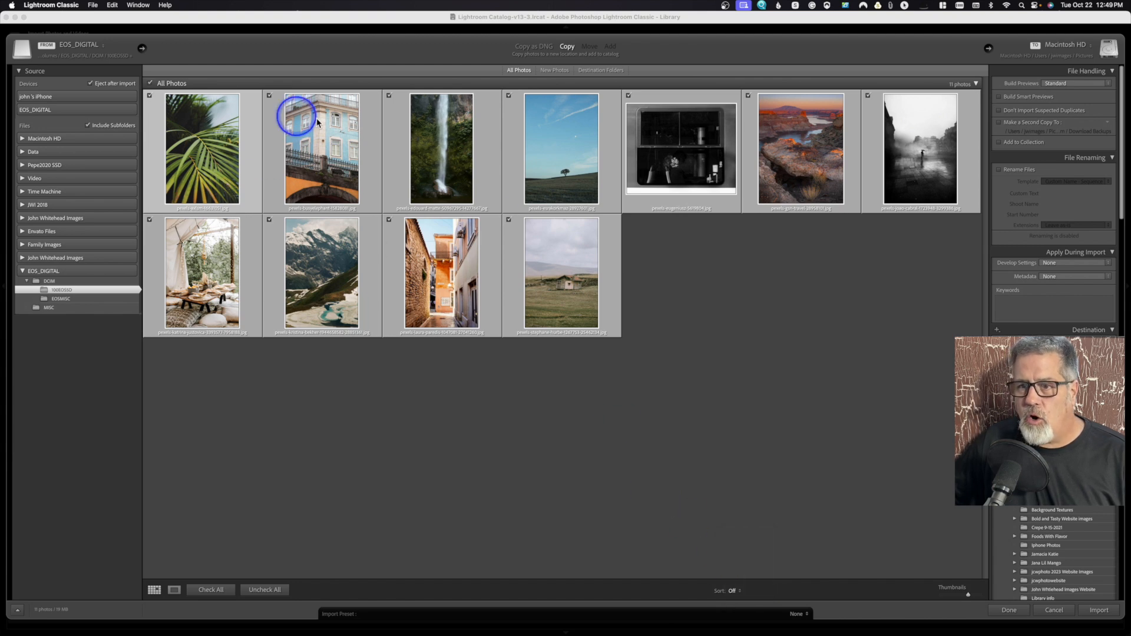
click(732, 592)
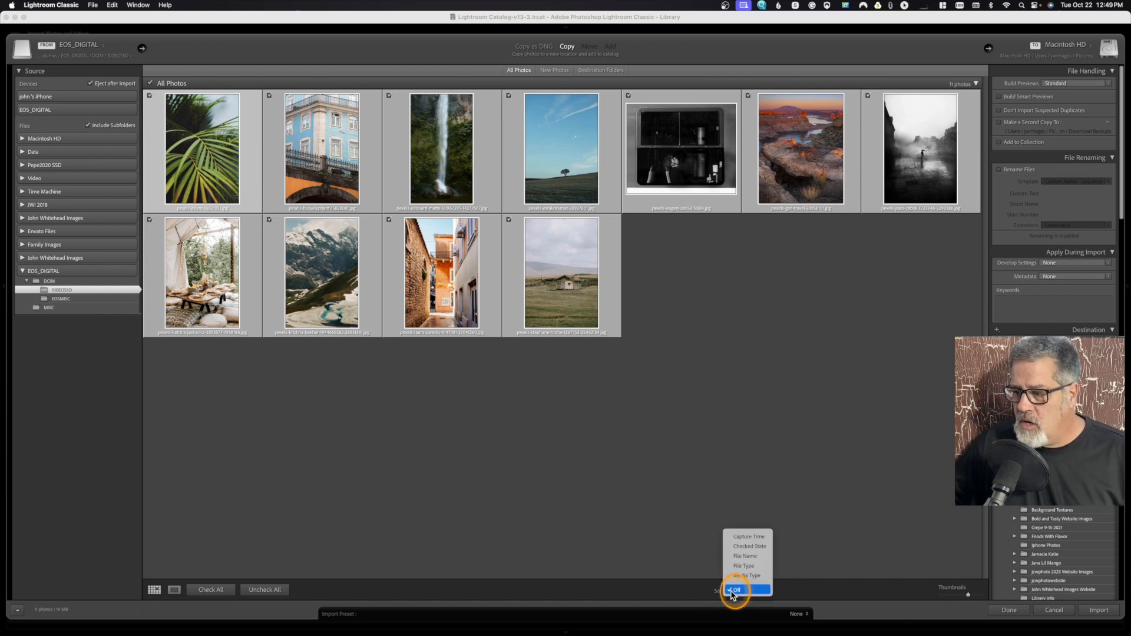
click(745, 537)
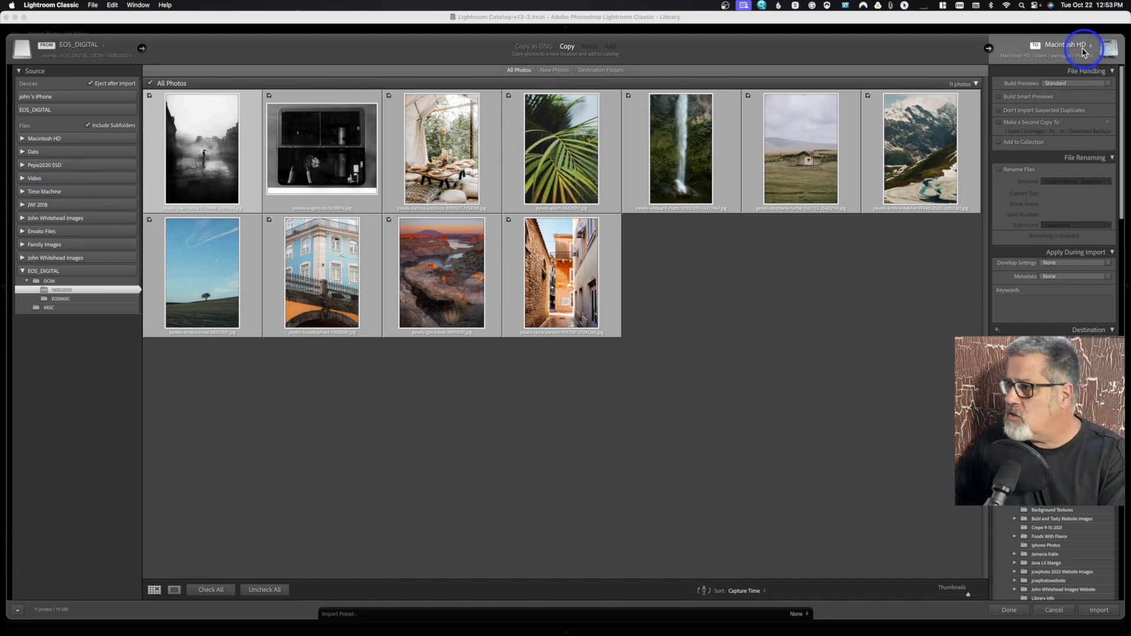
Set the import destination to the recent path /Volumes/Pepe2020 SSD
click(988, 49)
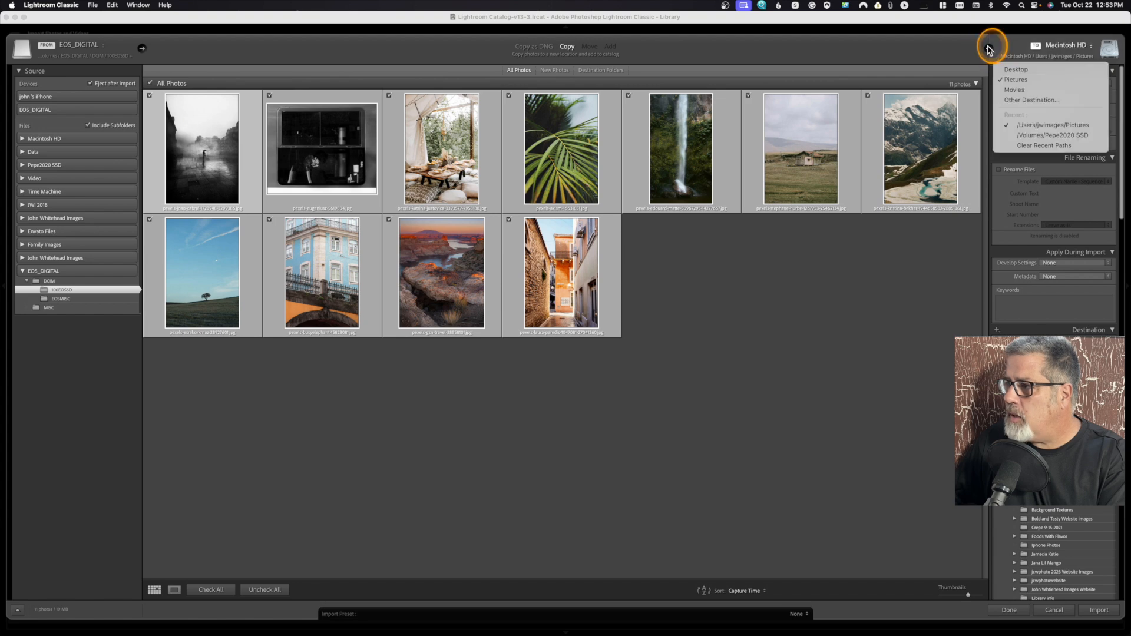
click(1043, 136)
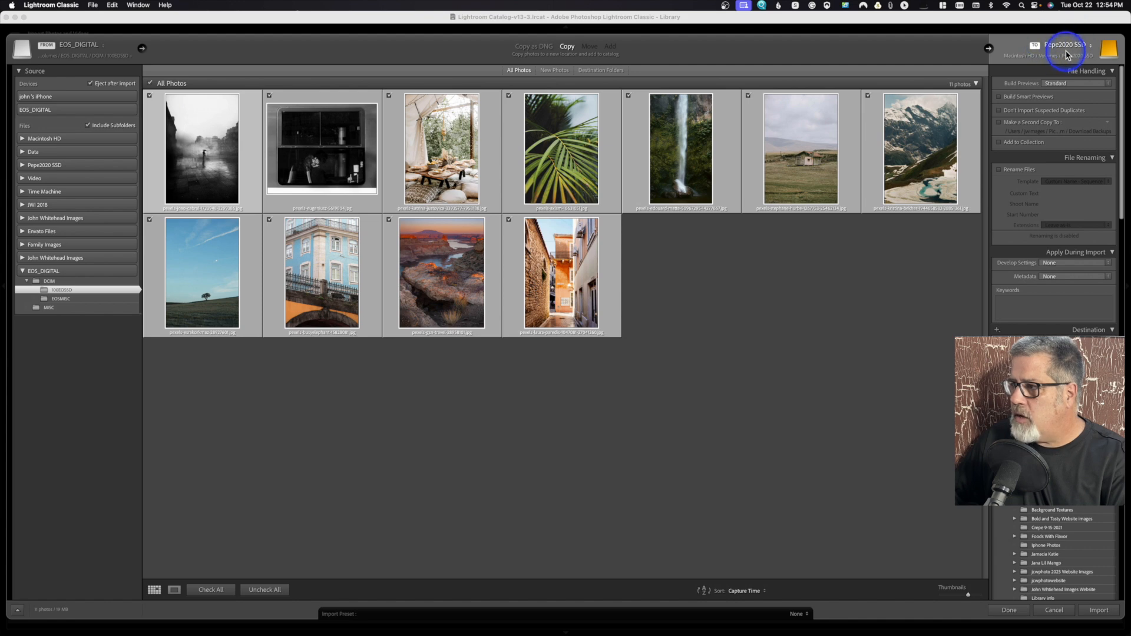
Try the second-copy option on and off, and review the Build Previews choices, keeping Standard
click(1000, 123)
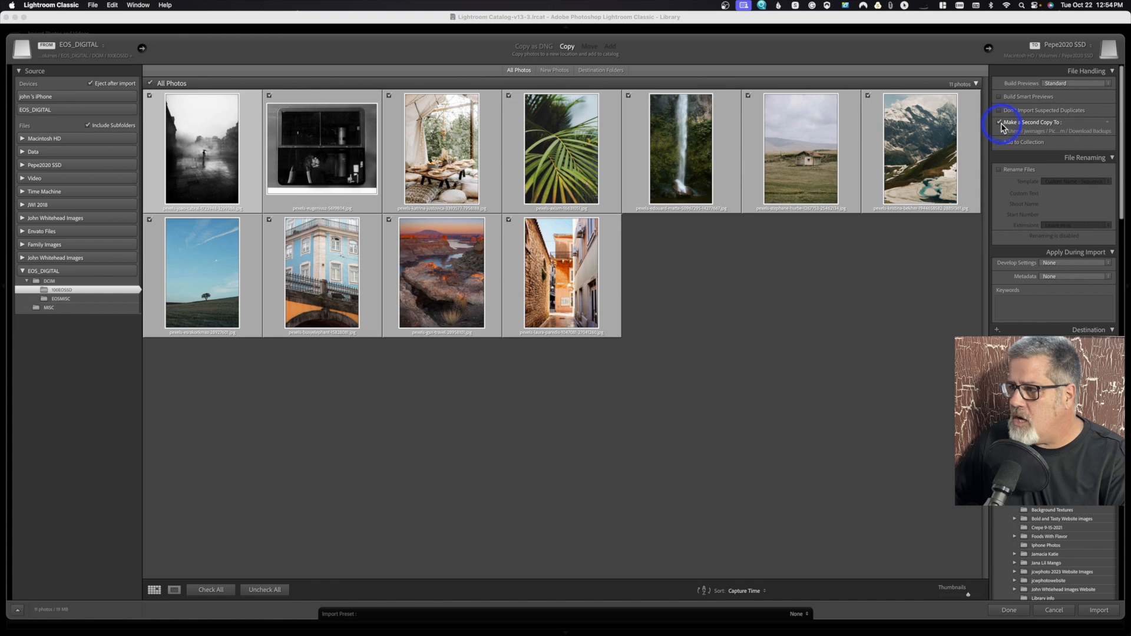
click(1000, 125)
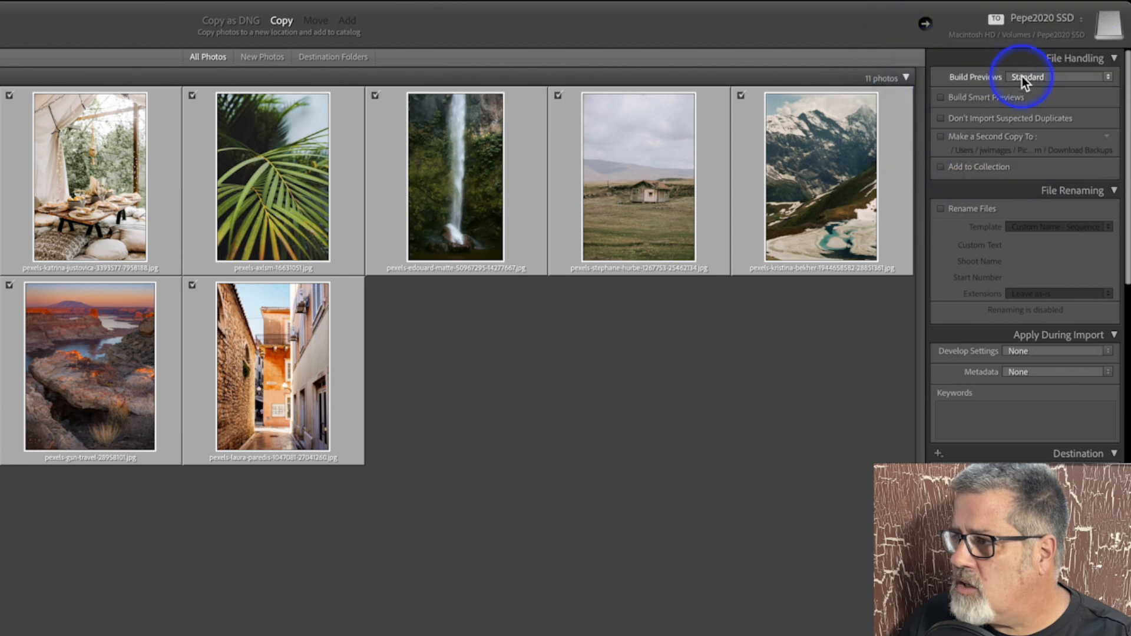
click(1023, 76)
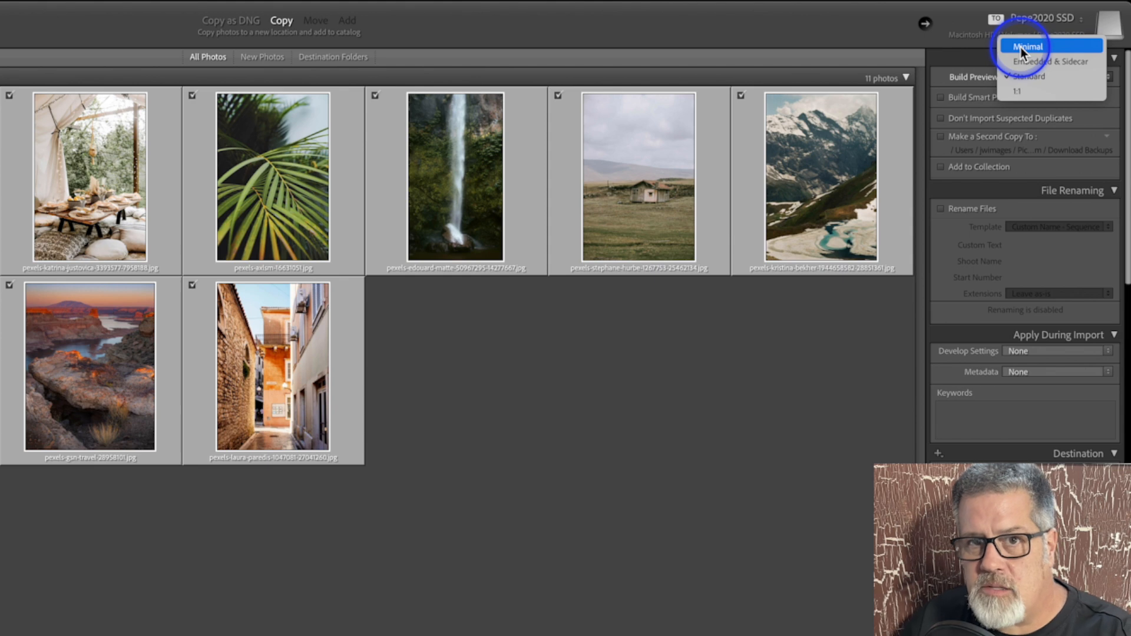
click(1029, 76)
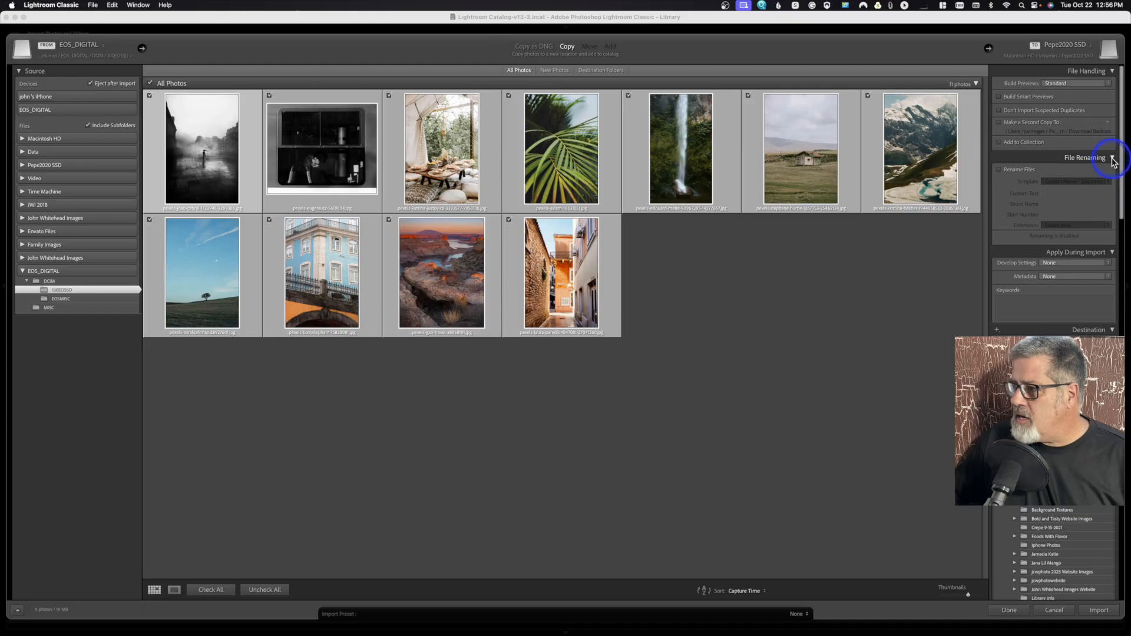
Enable file renaming on import with the Custom Name - Sequence template and the custom text "Tutorial"
click(998, 171)
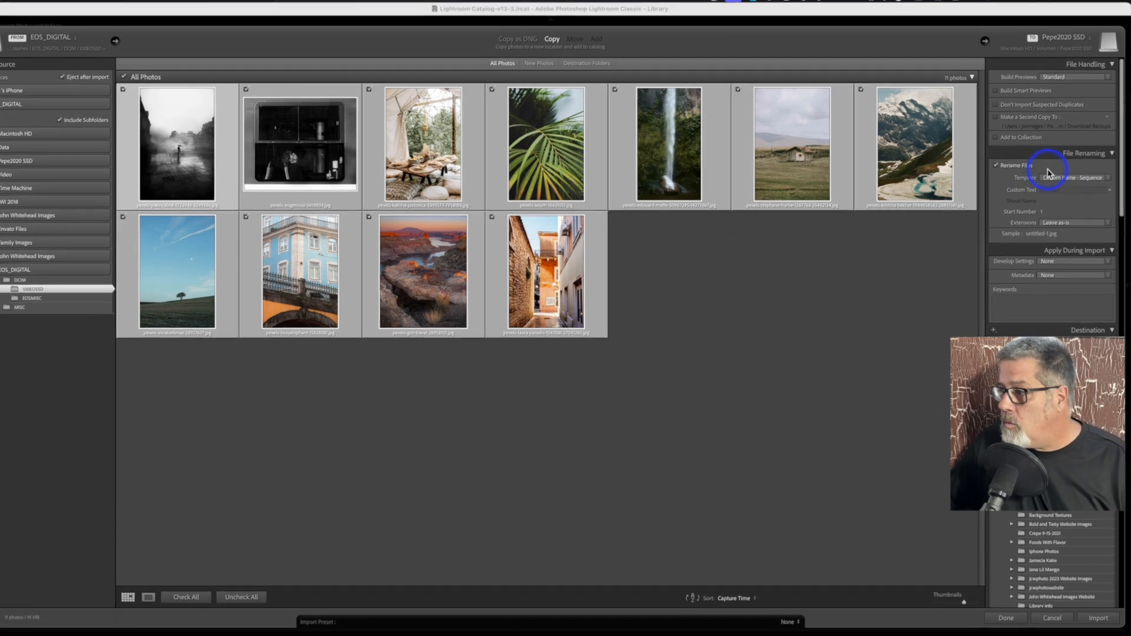
click(1056, 181)
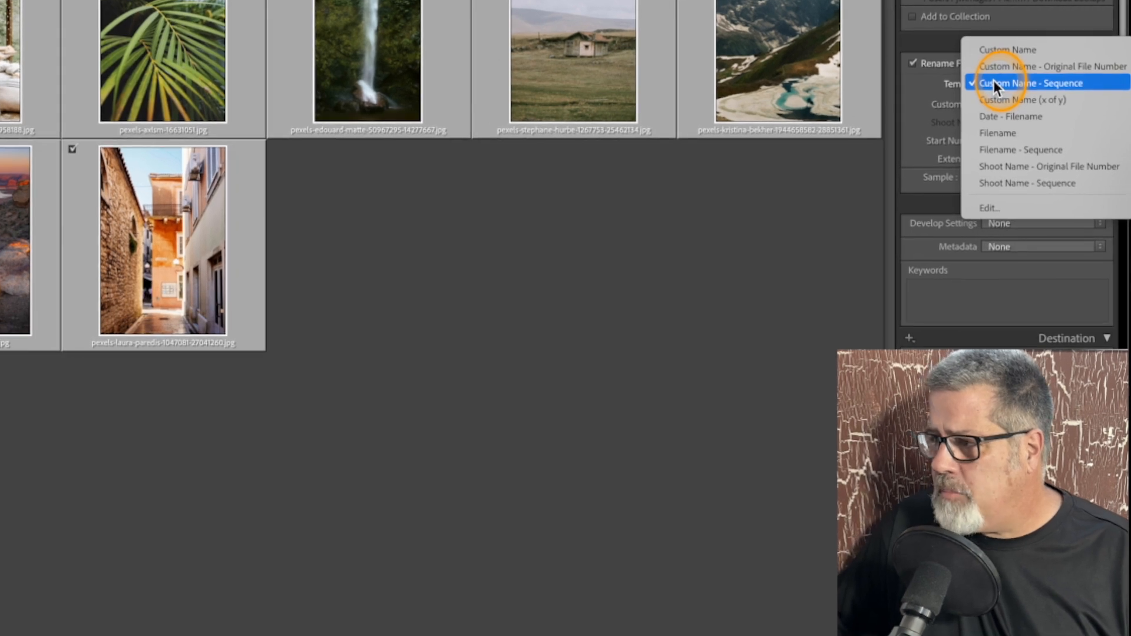
click(1045, 87)
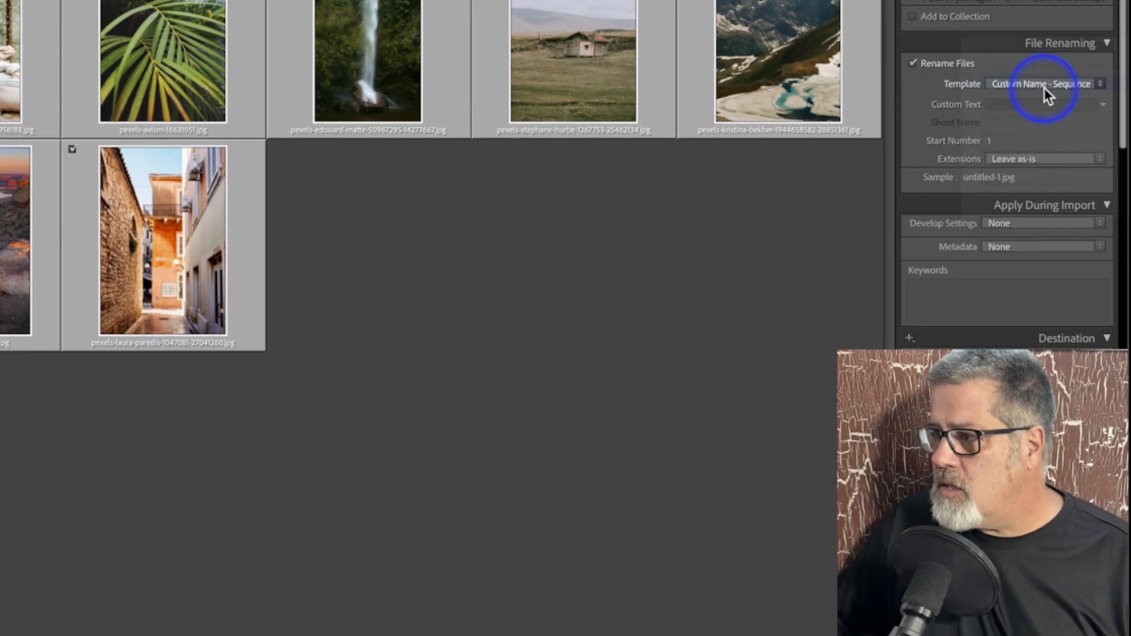
click(1026, 101)
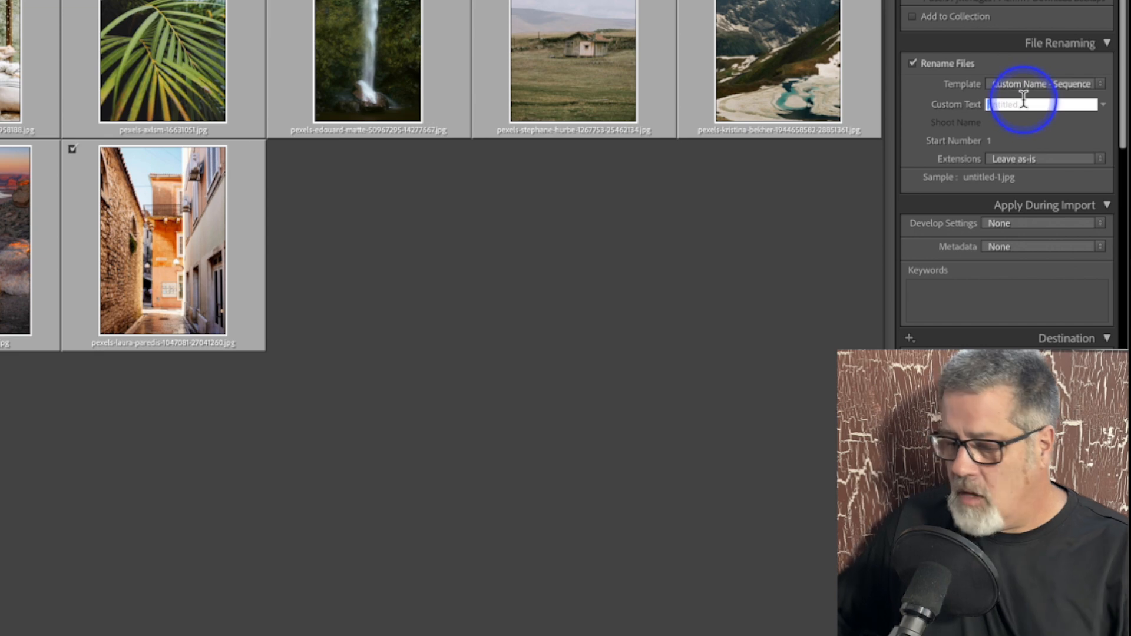
text(T)
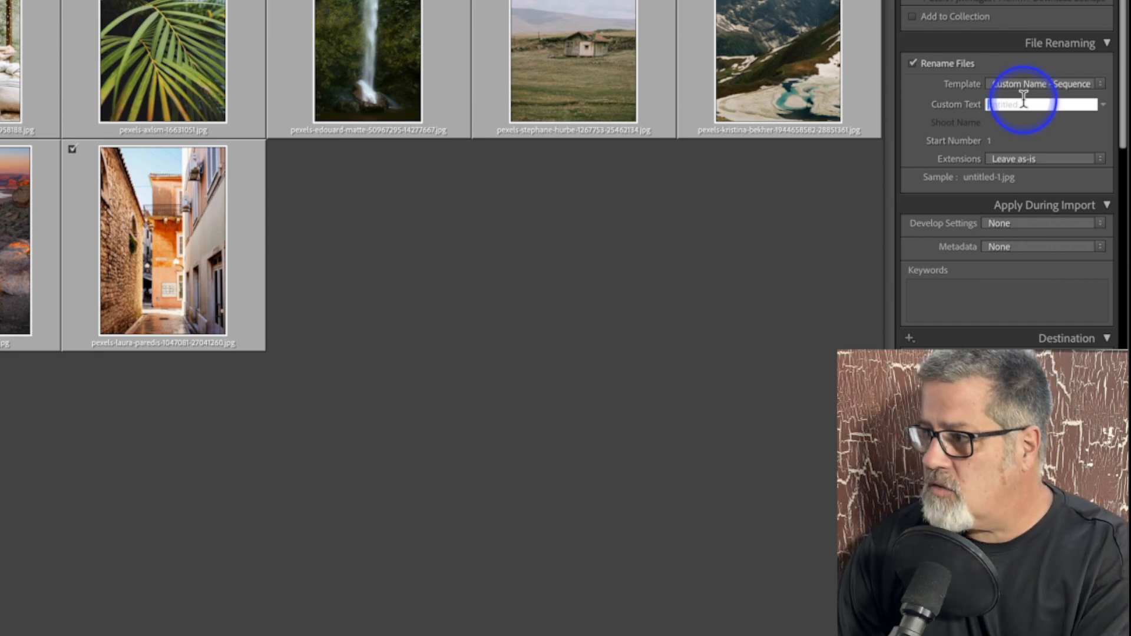
text(urorial)
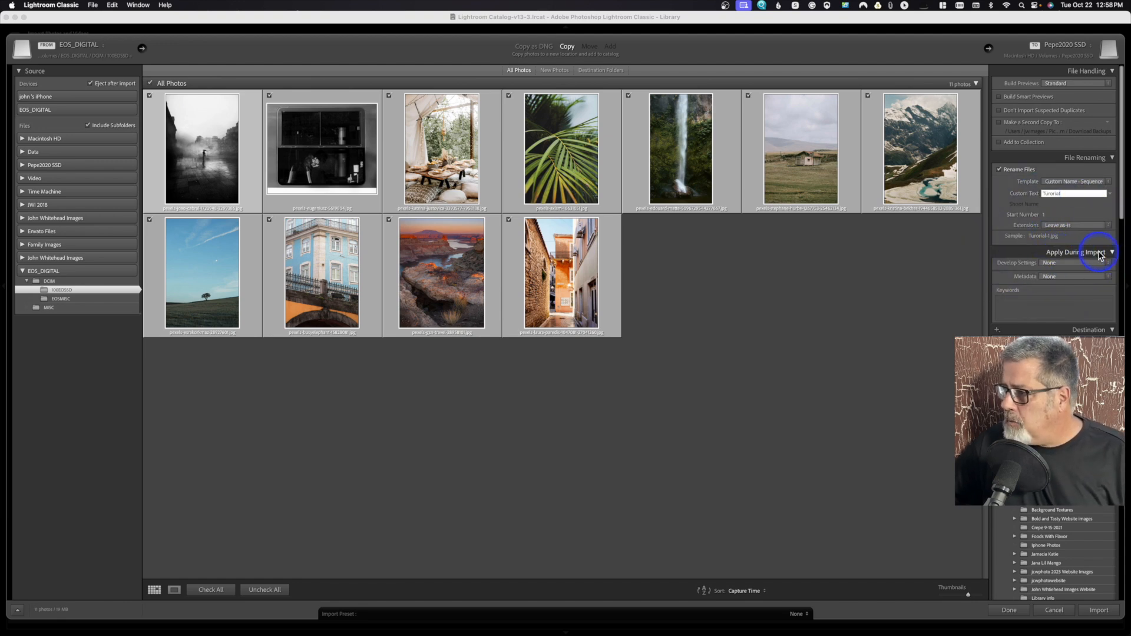
Examine the develop presets that can be applied during import, keeping Develop Settings at None
click(1061, 264)
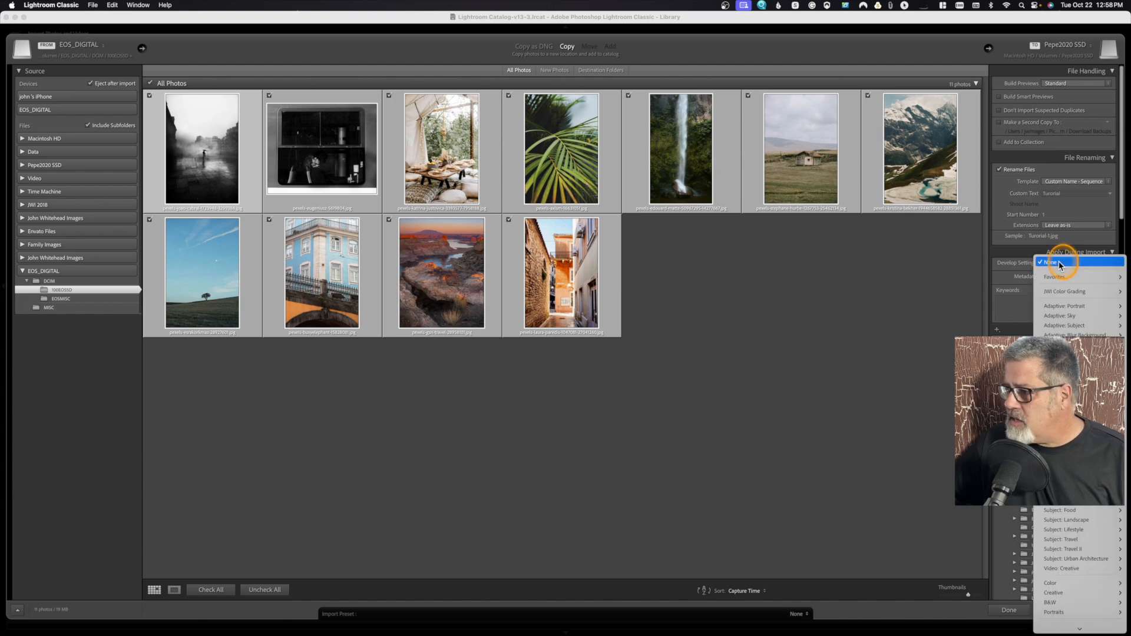
click(1061, 263)
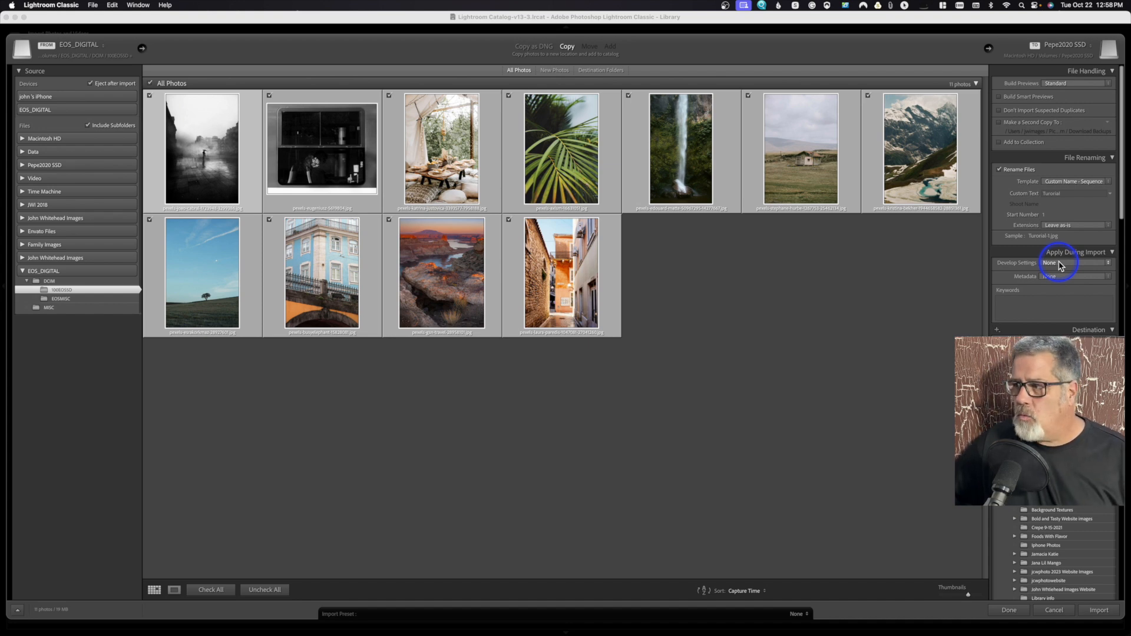
click(1059, 264)
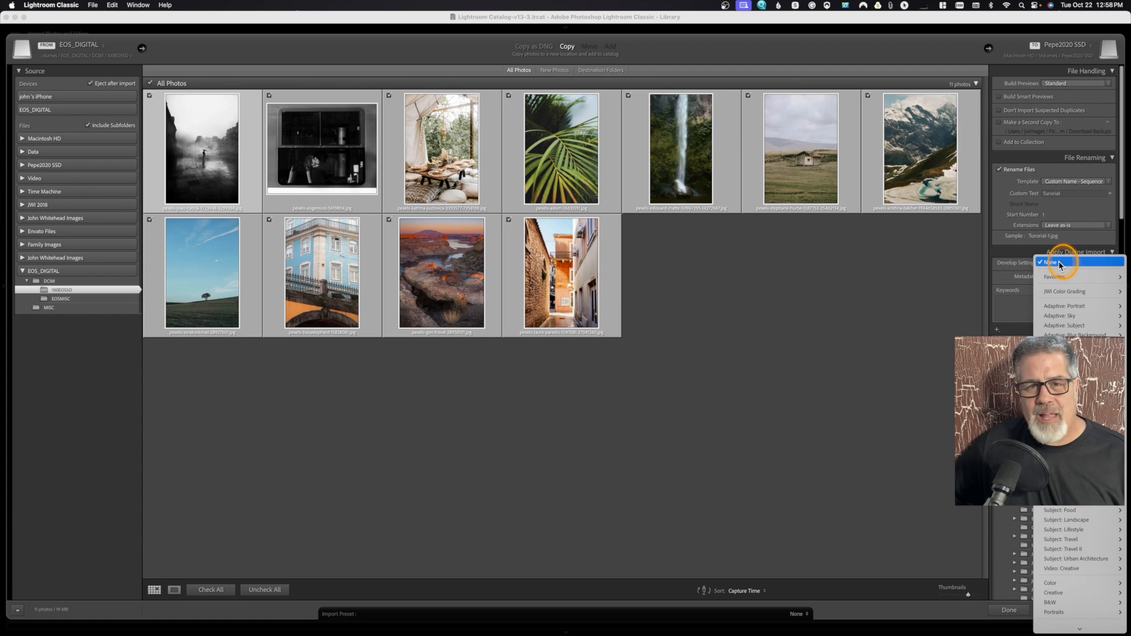
click(1059, 263)
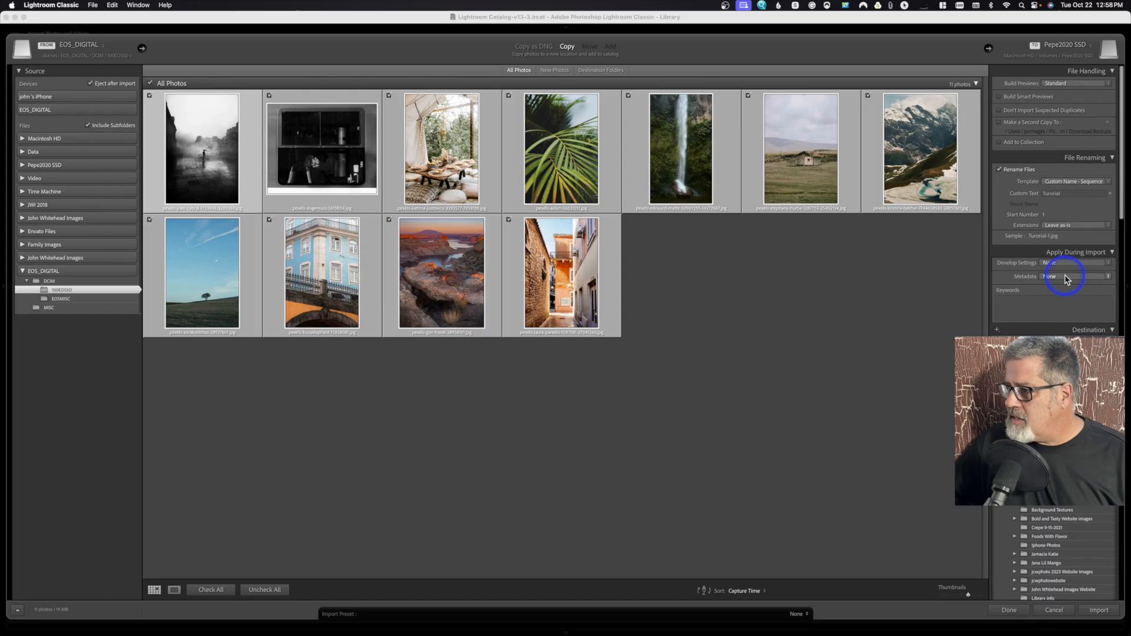
Start a new metadata preset for the import and look through its available metadata fields
click(1066, 276)
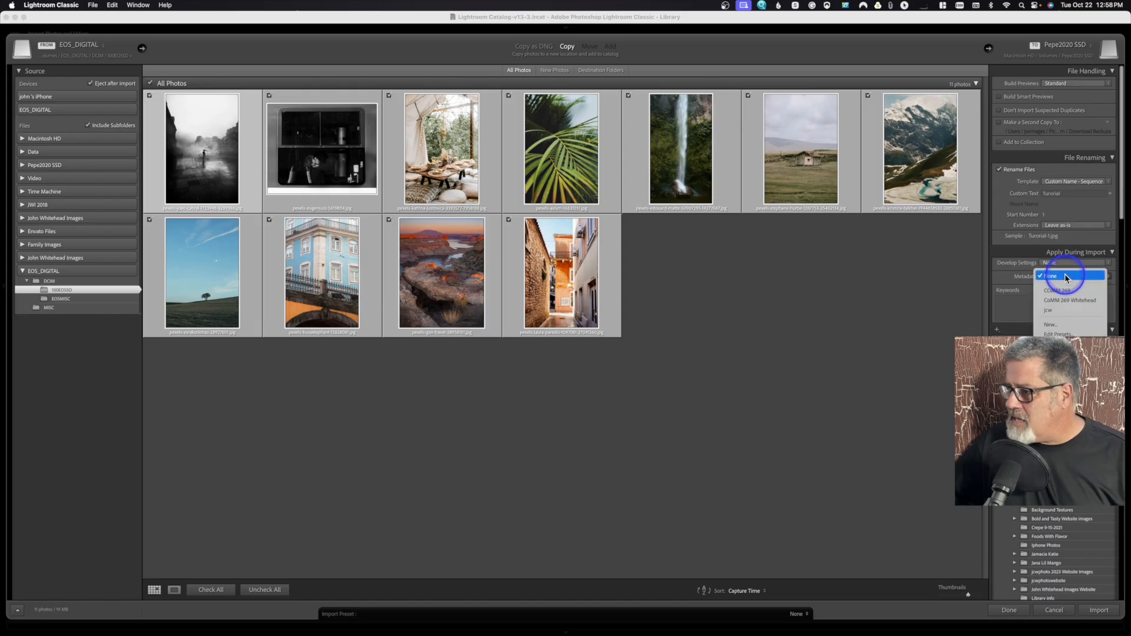
click(1059, 322)
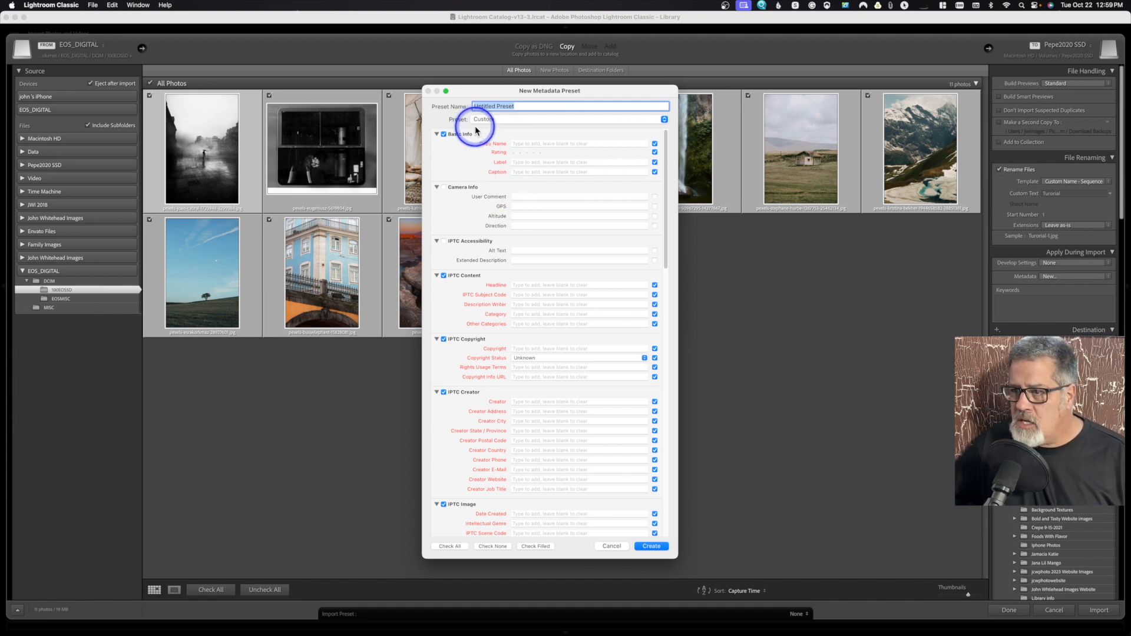
scroll(491, 178, down, 15)
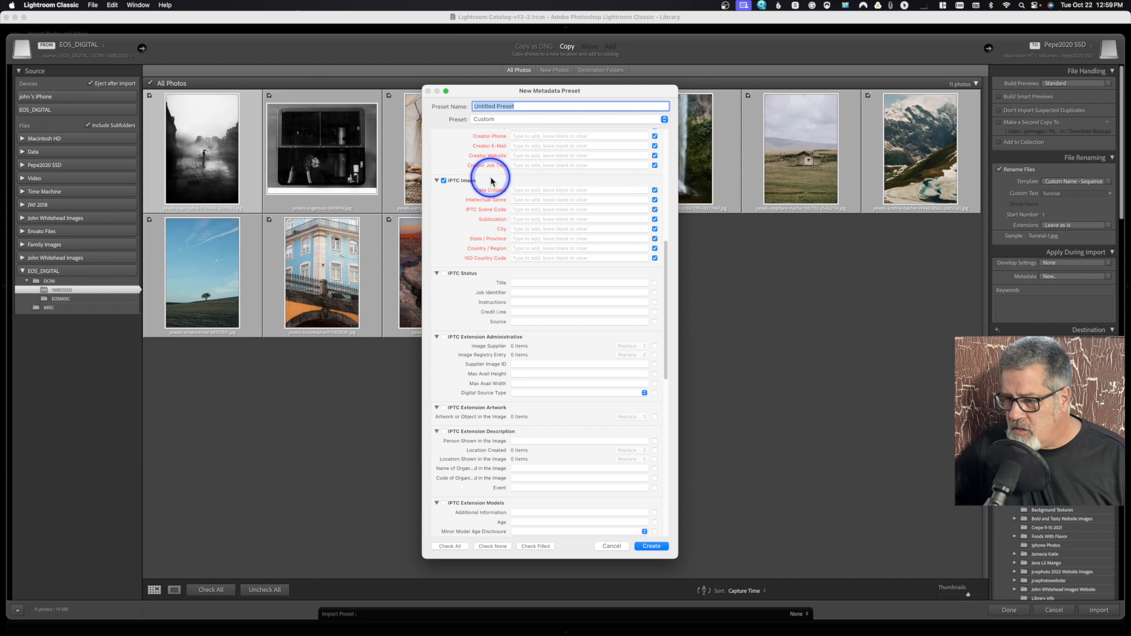
scroll(491, 180, down, 8)
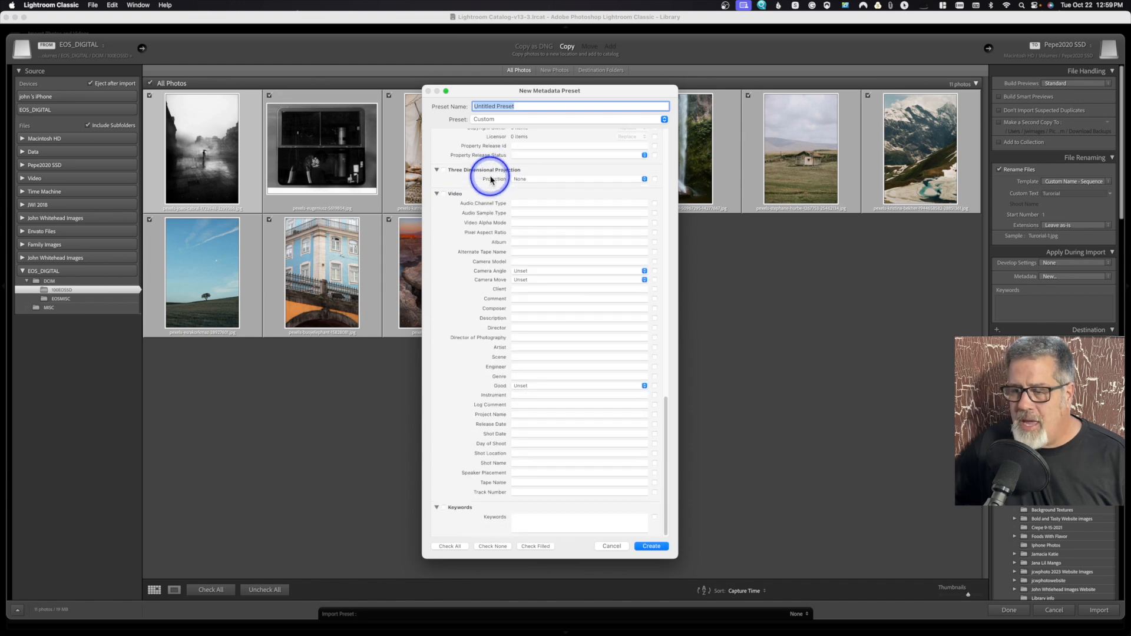
scroll(491, 178, up, 8)
scroll(491, 178, up, 4)
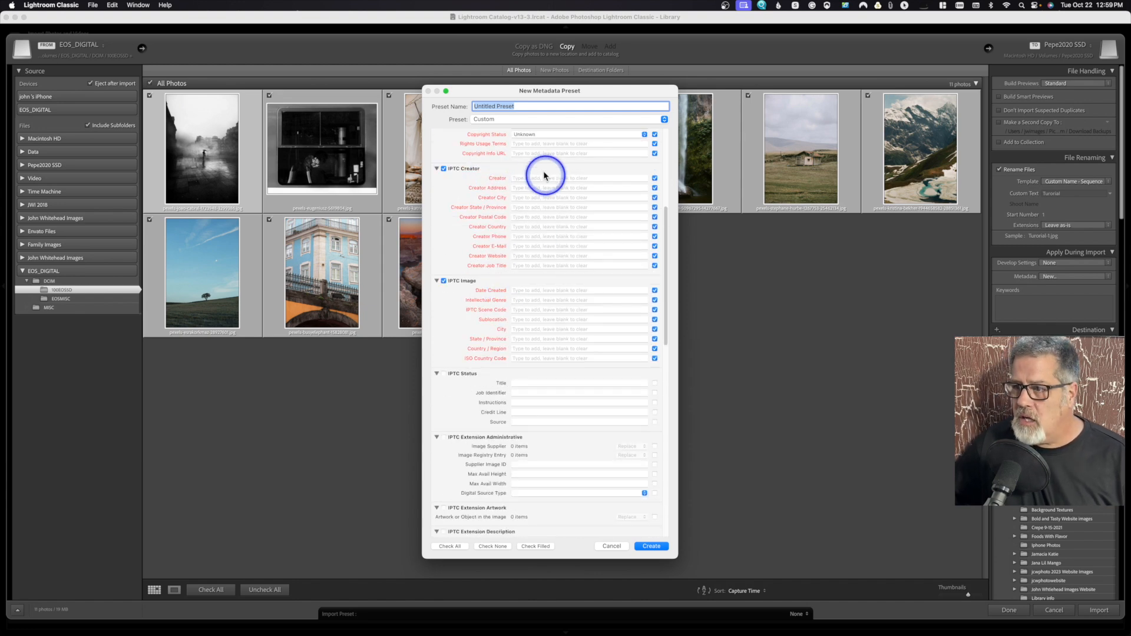
Try the Copyrighted option for the preset's copyright status and set the status back to Unknown
scroll(540, 149, up, 1)
click(541, 148)
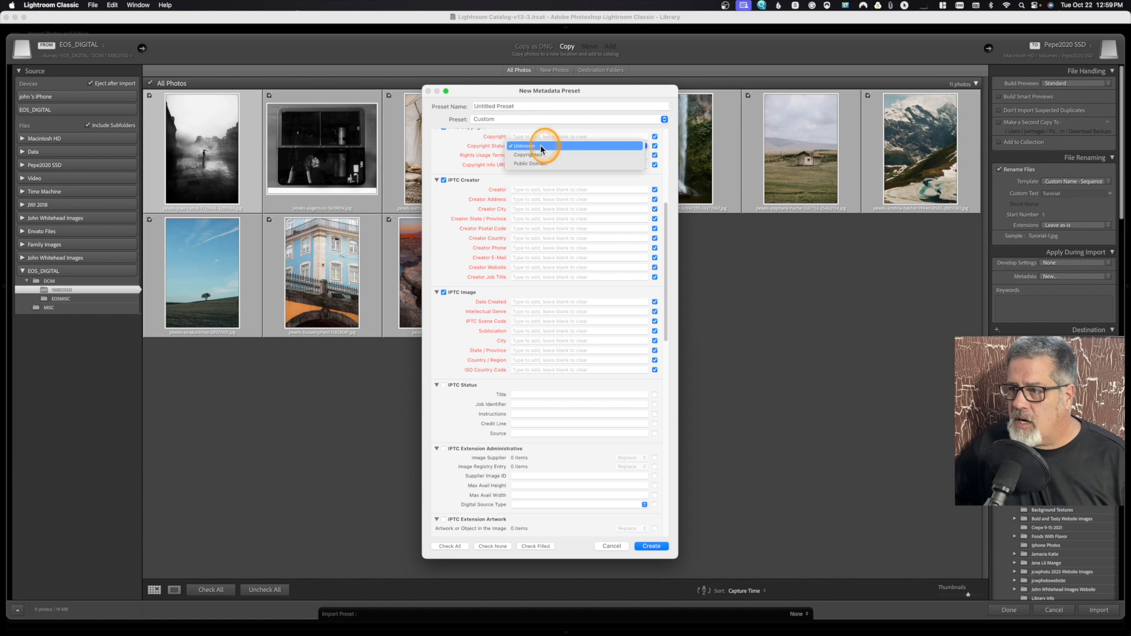
click(544, 157)
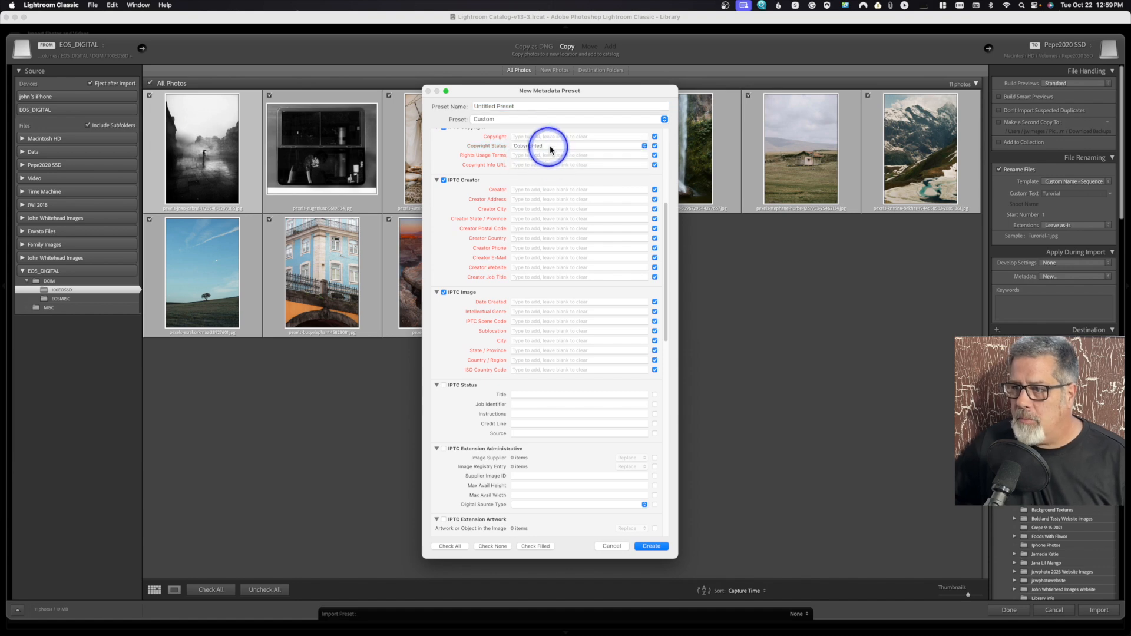
click(542, 148)
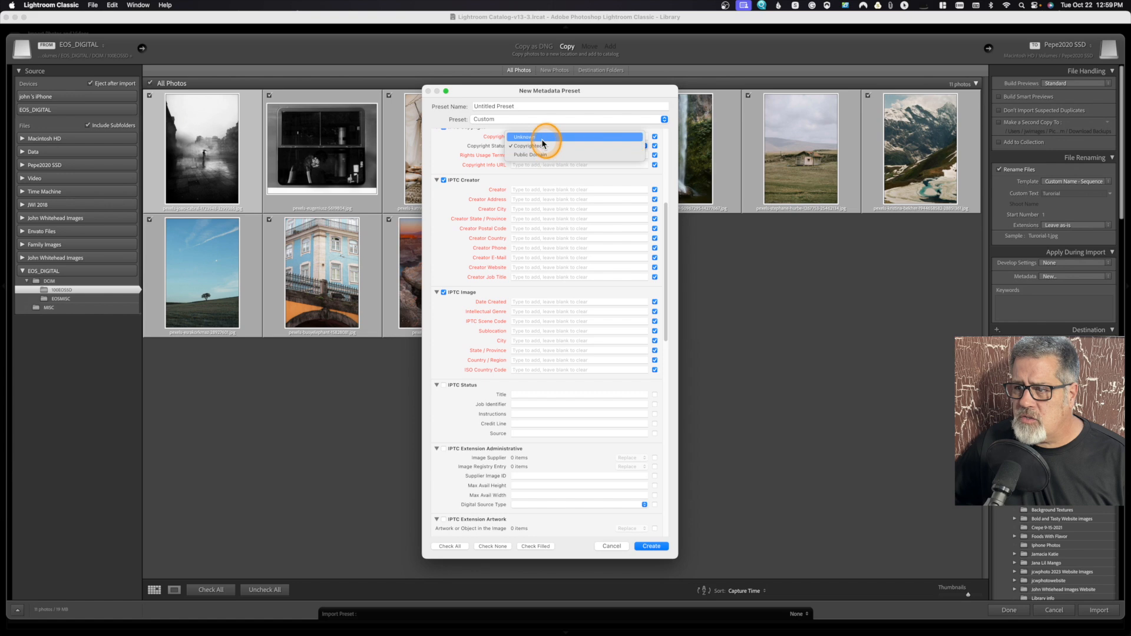
click(538, 139)
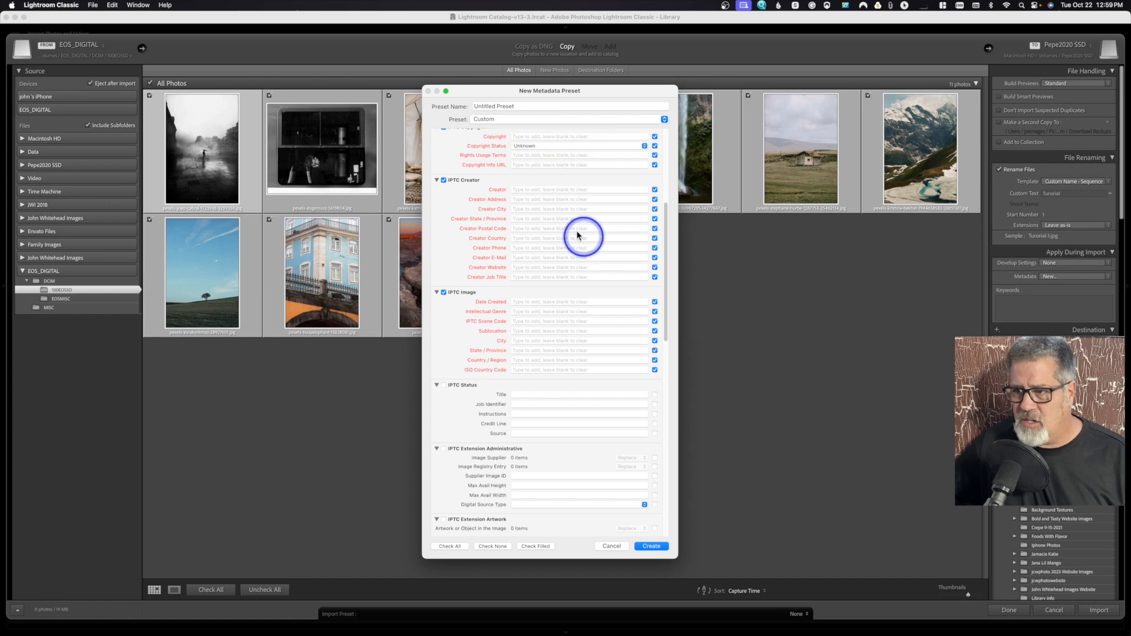
Create the metadata preset "Tutorial" with "Shutter Bug Academy" as the copyright
triple_click(495, 107)
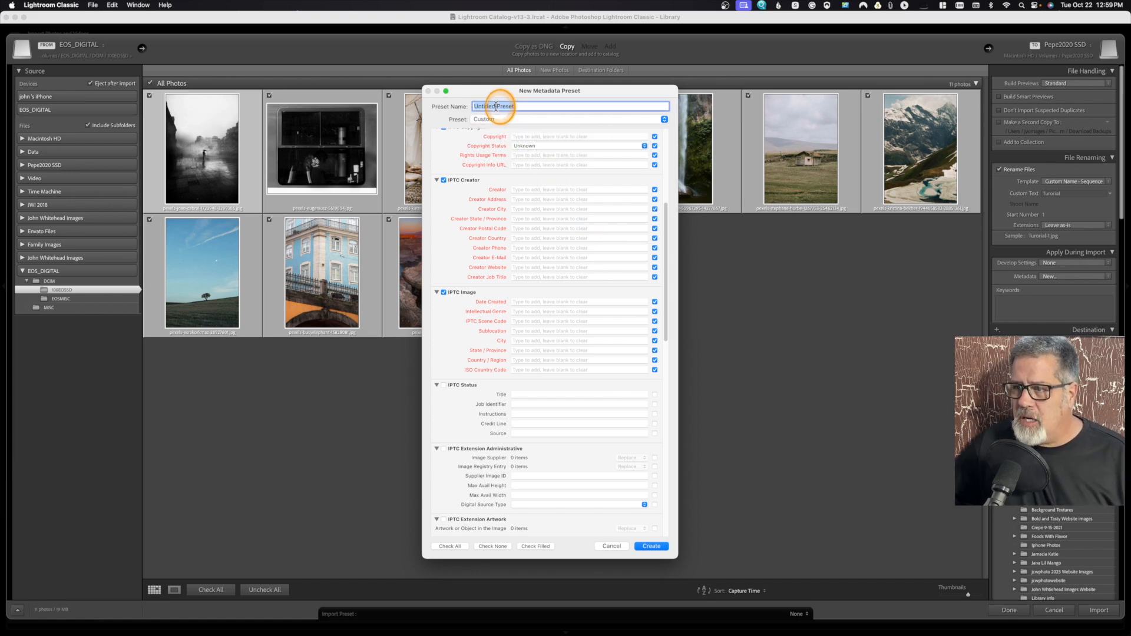
text(Tutorial)
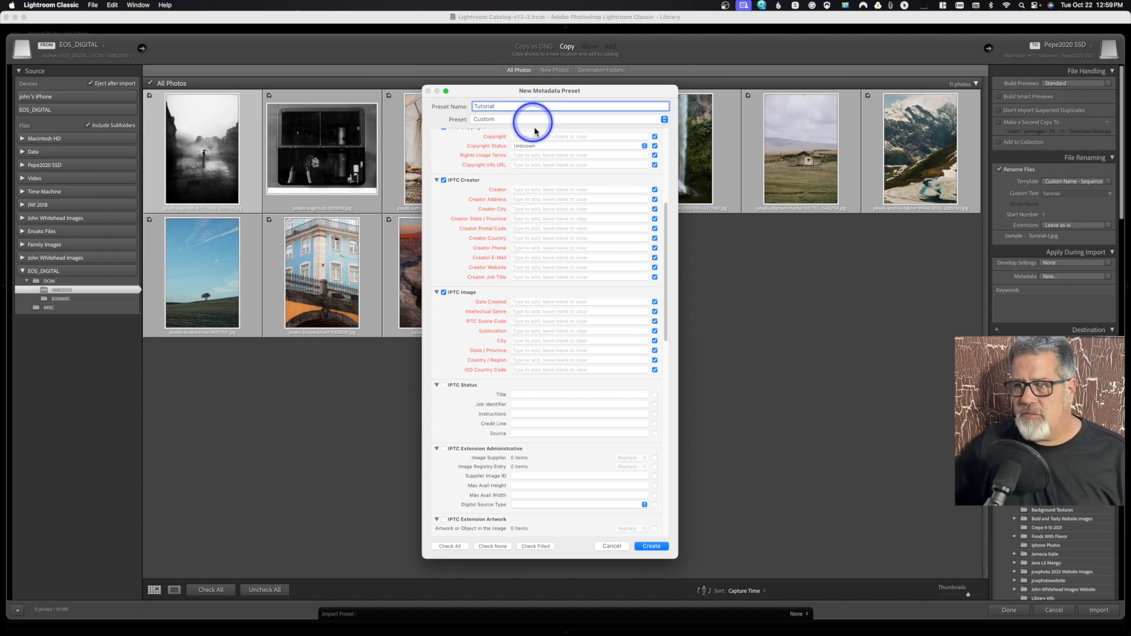
key(Tab)
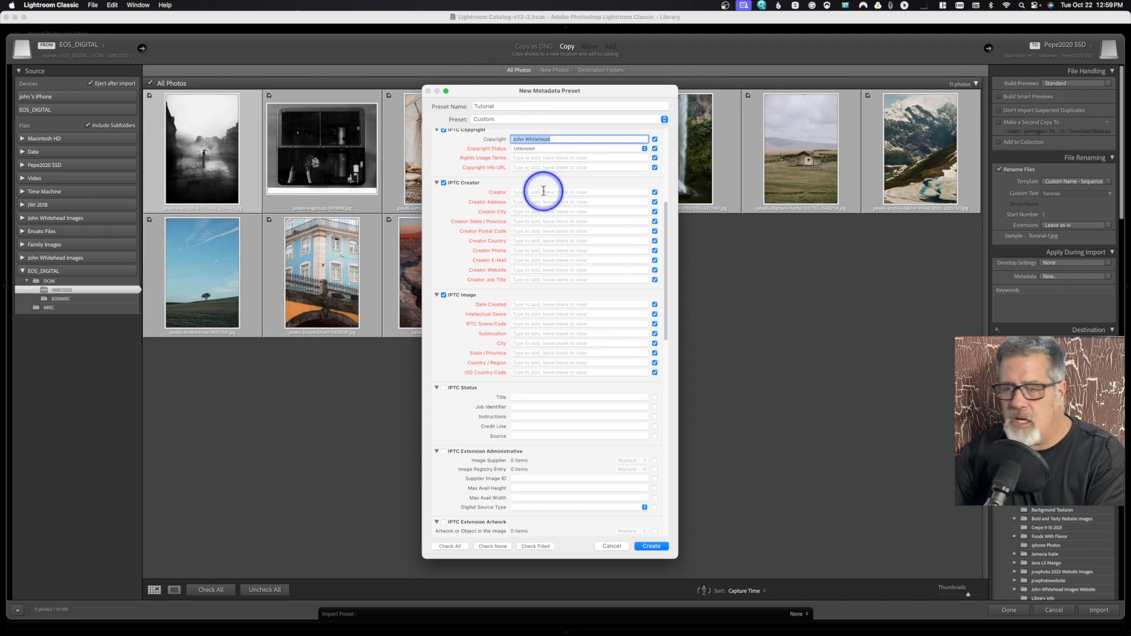
text(Sh)
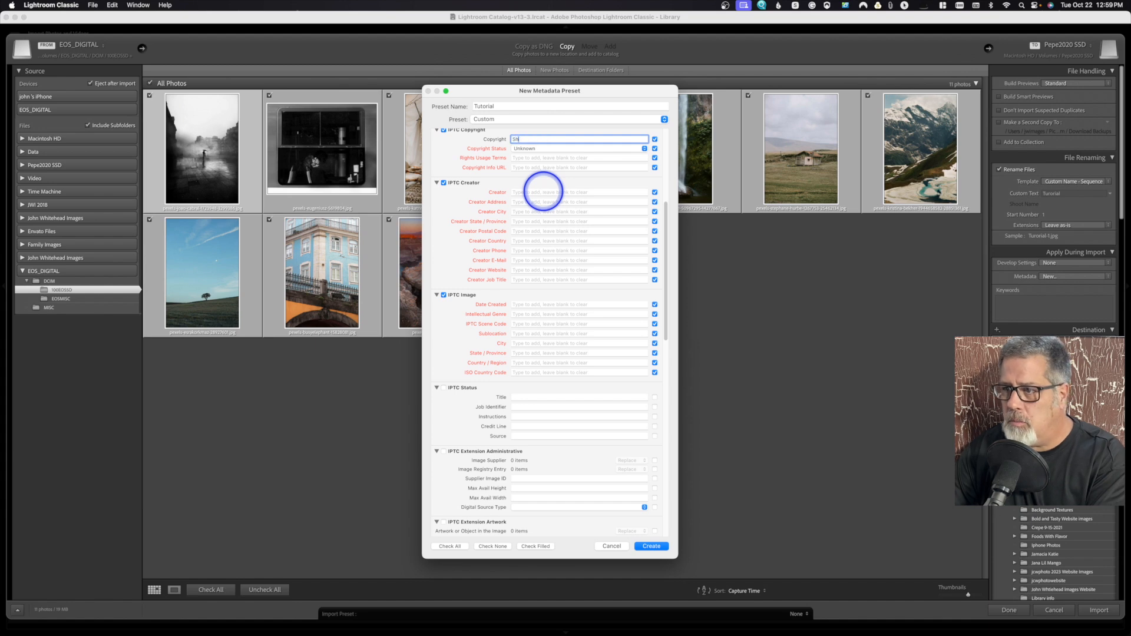
text(utter Bug A)
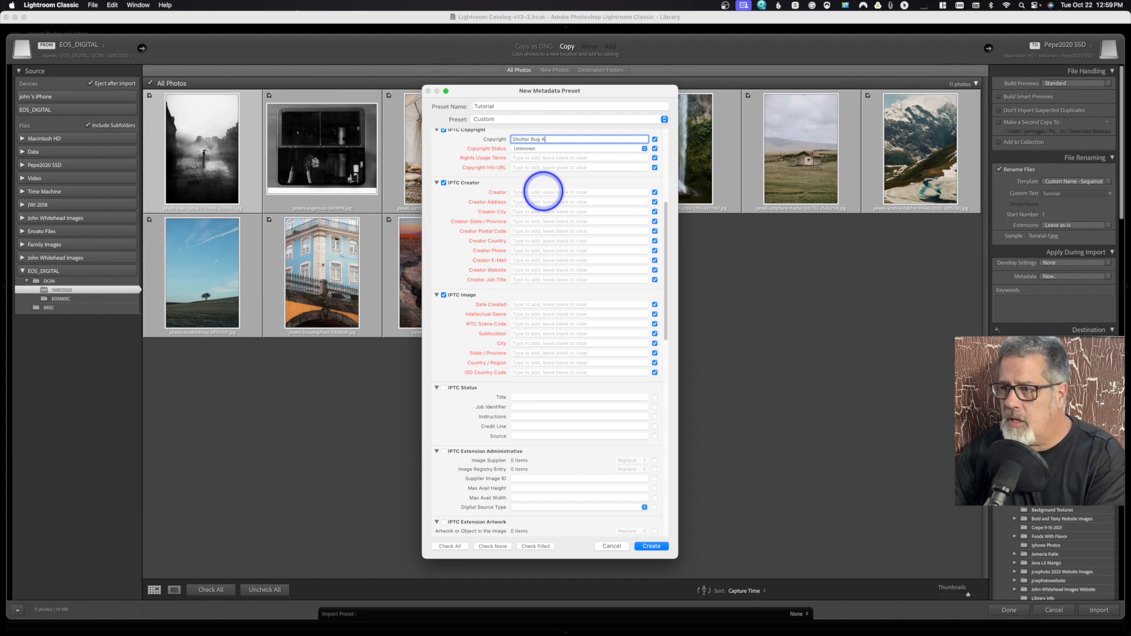
text(cademy)
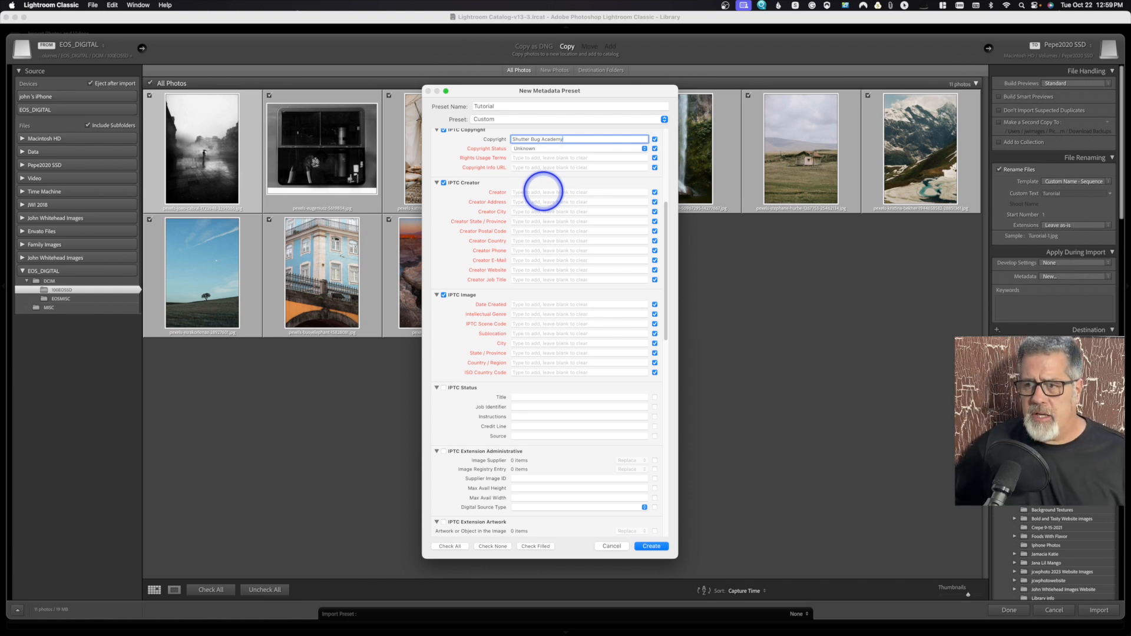
scroll(543, 188, up, 1)
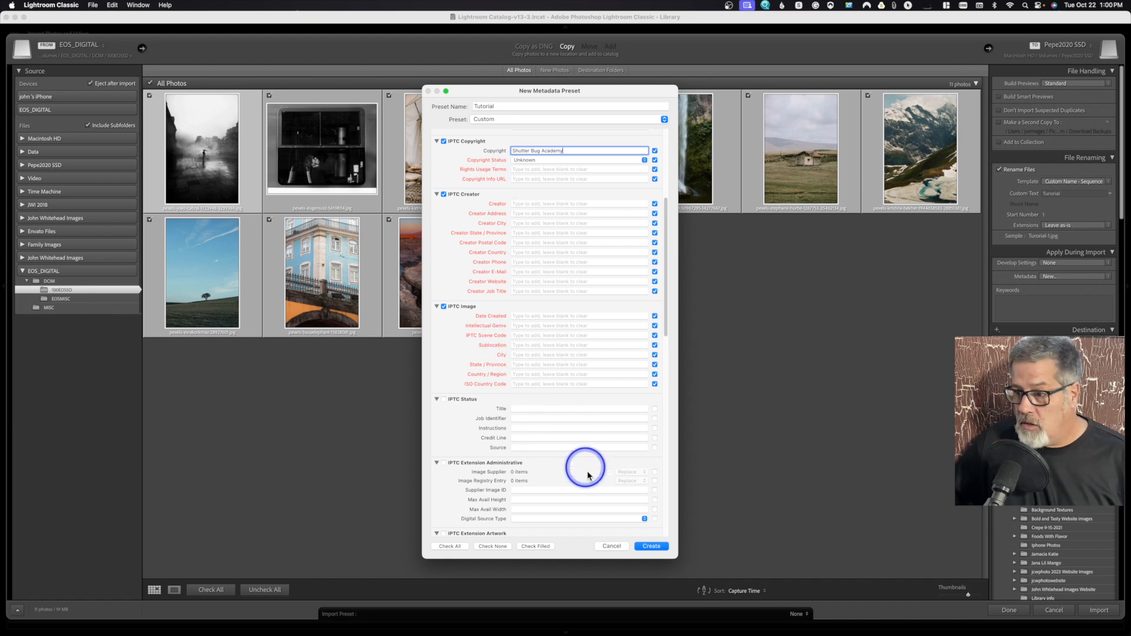
click(648, 547)
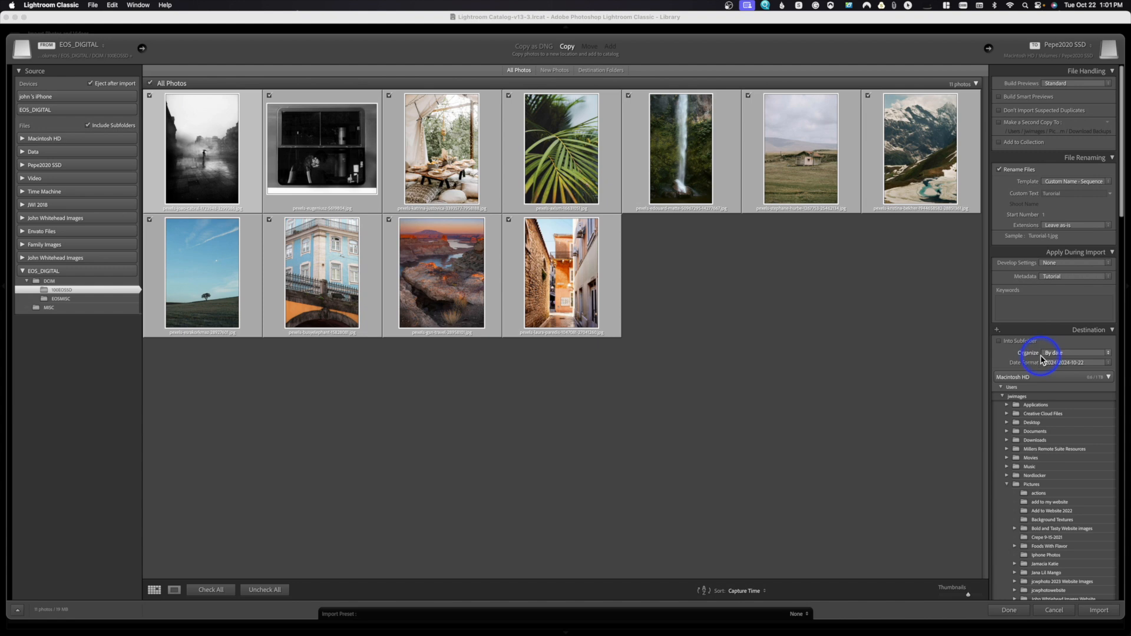
Set the import destination to organize the photos into one folder
click(1052, 354)
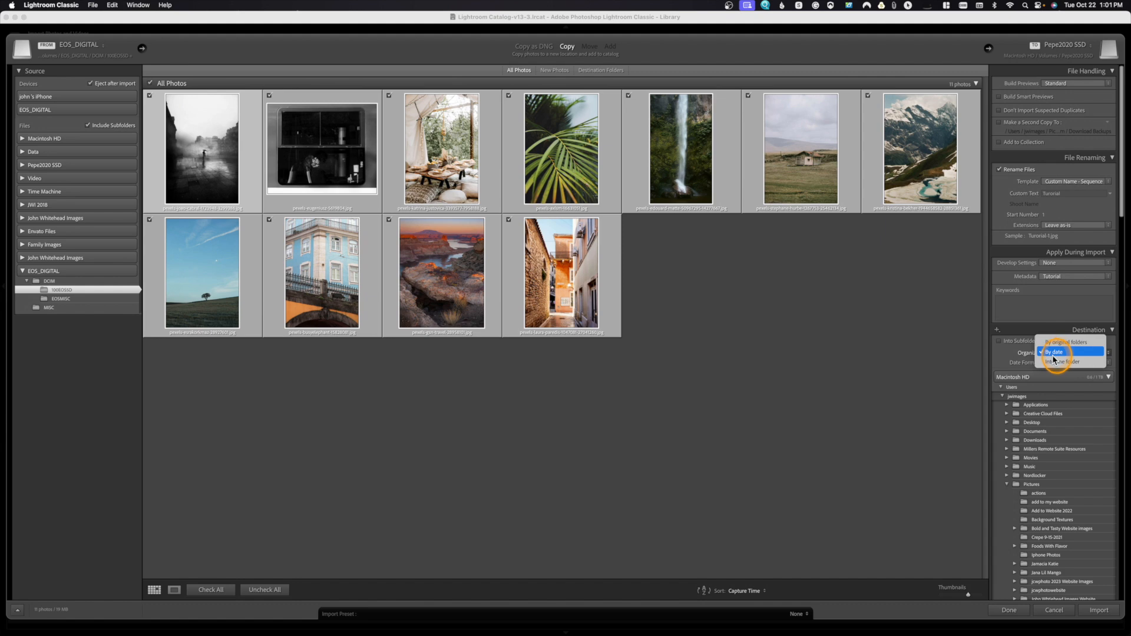
click(1061, 362)
click(1059, 371)
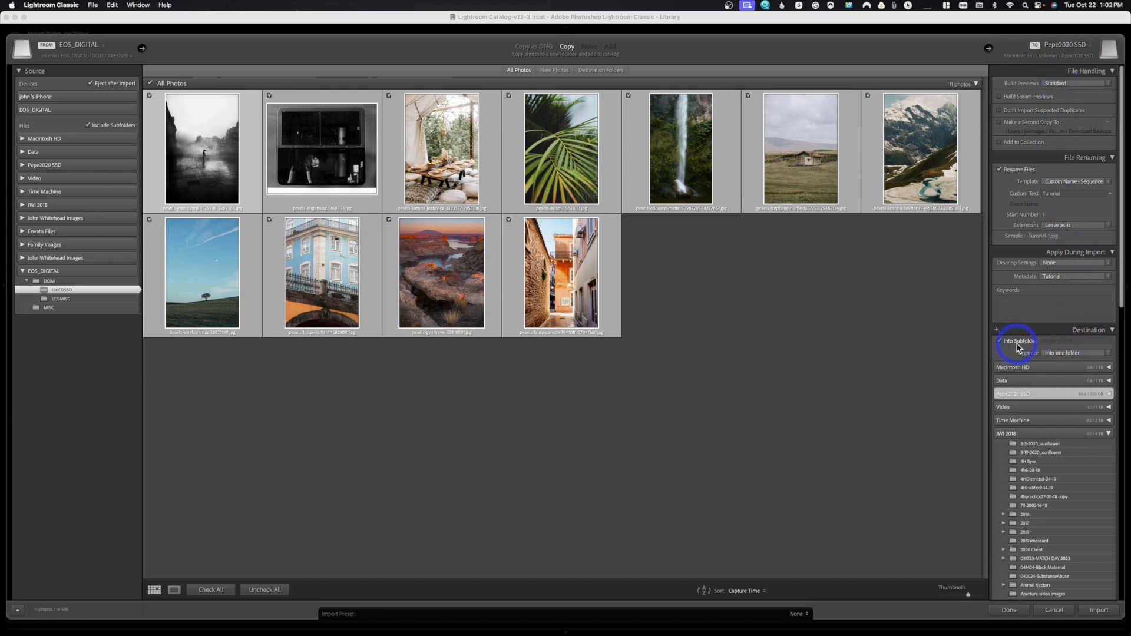
Name the destination subfolder "Tutoial-10-22-2044" and import the photos
click(1047, 342)
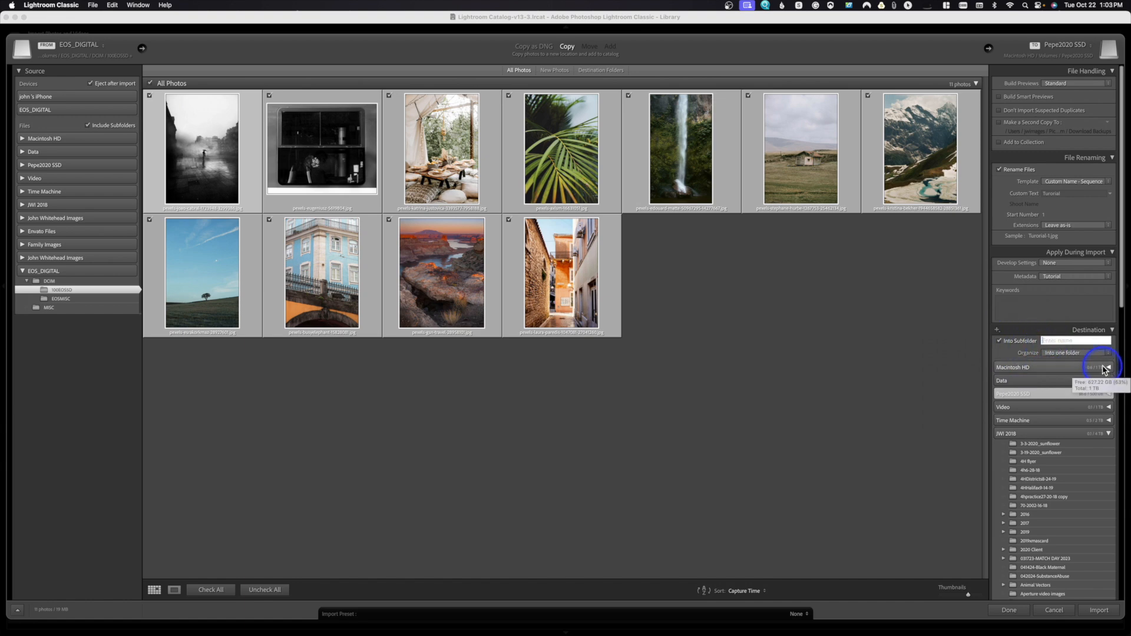
text(Tutoial)
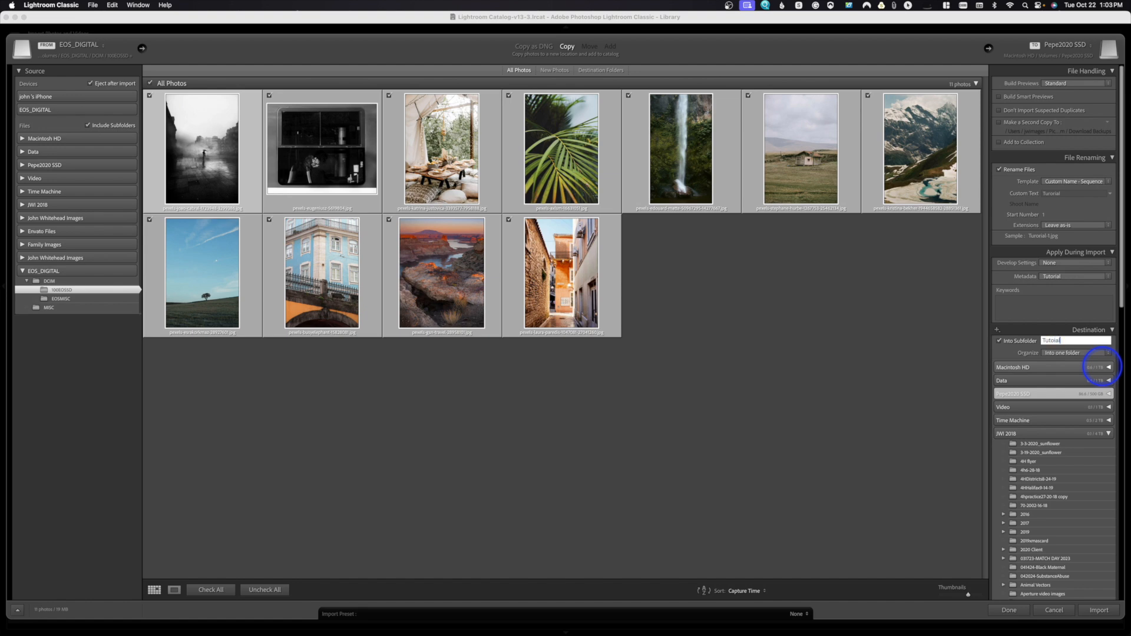
text(-10-22-2044)
click(1071, 340)
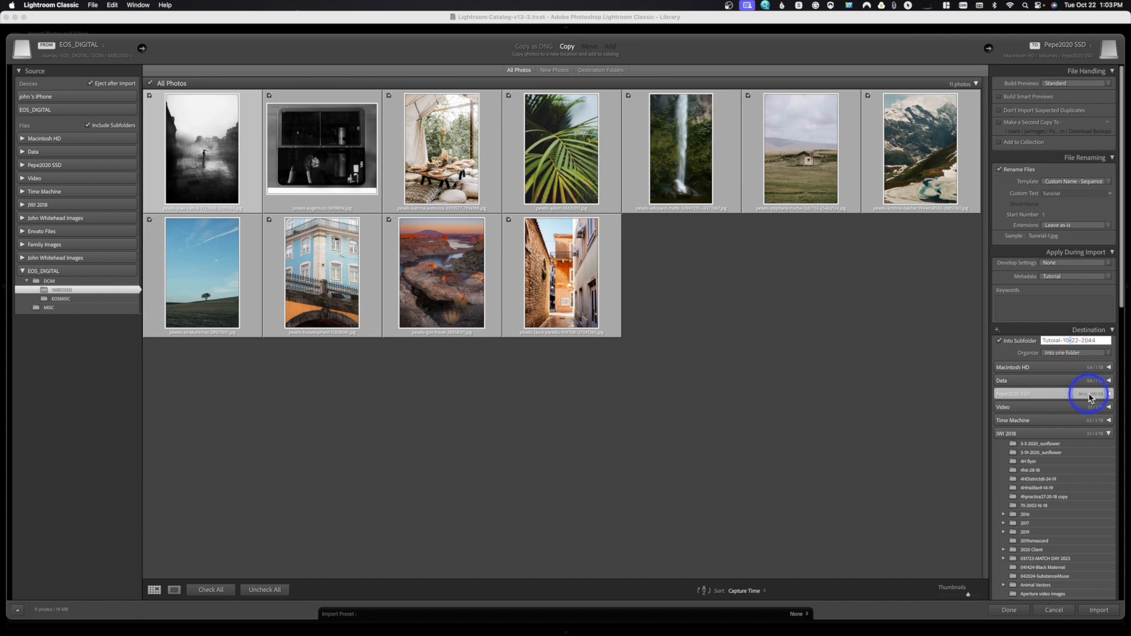
text(/)
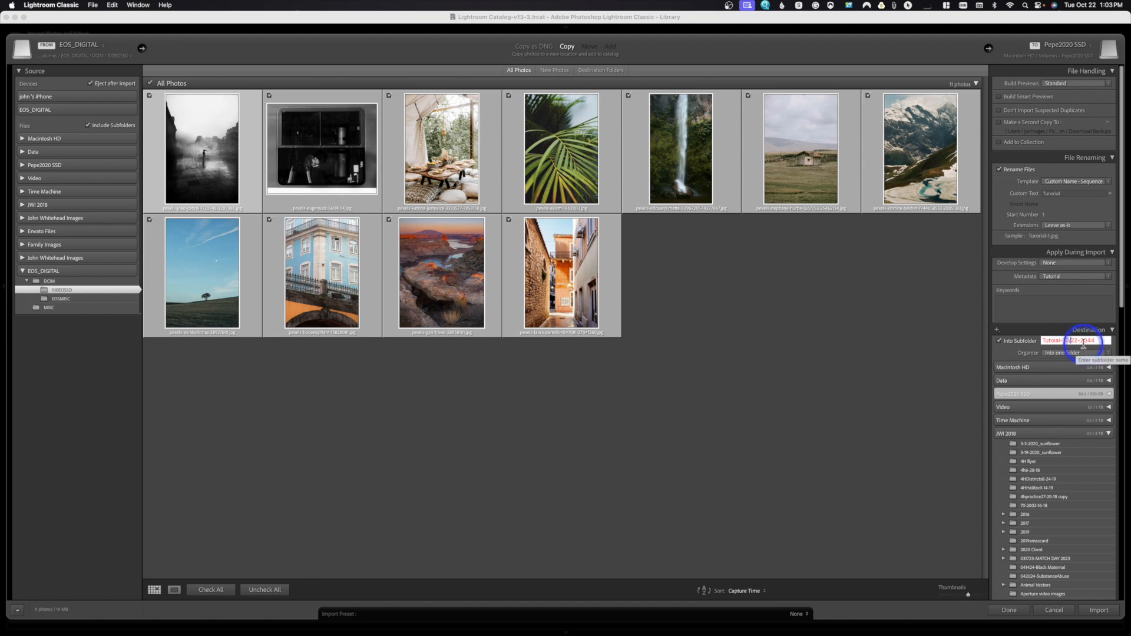
text(-)
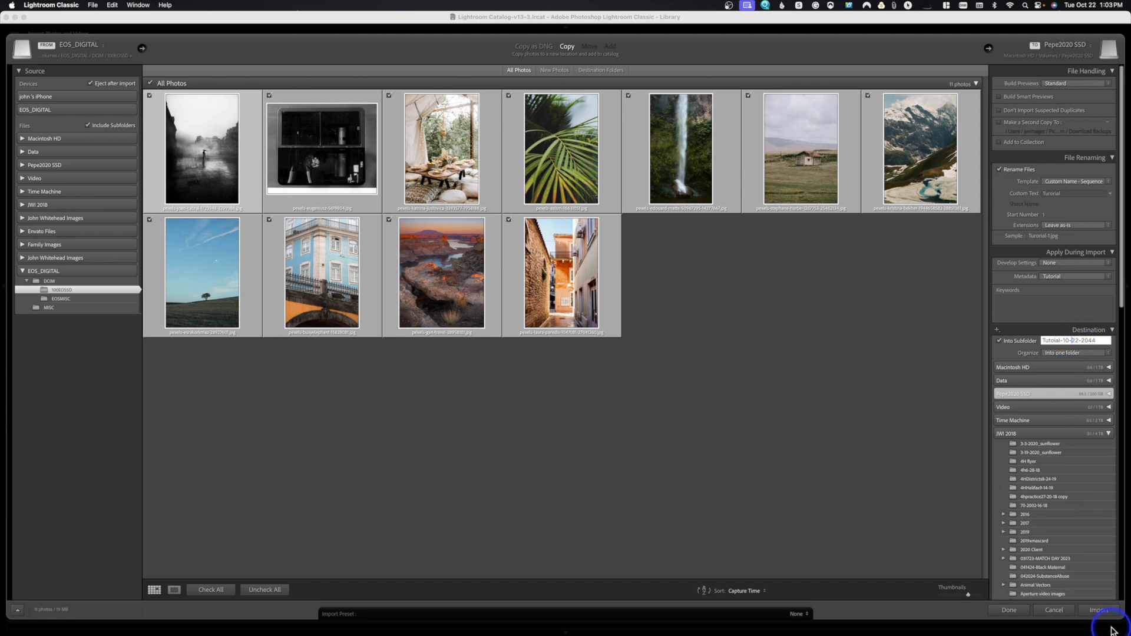
click(1101, 610)
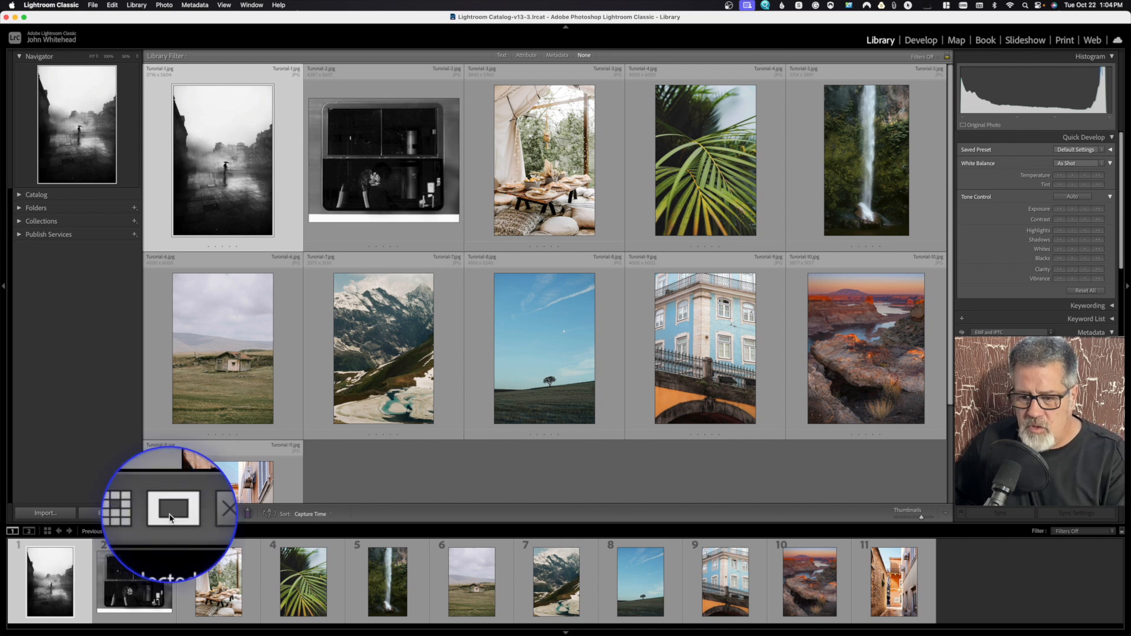
View the first imported photo enlarged in Loupe view, and go through the second and third photos
click(171, 514)
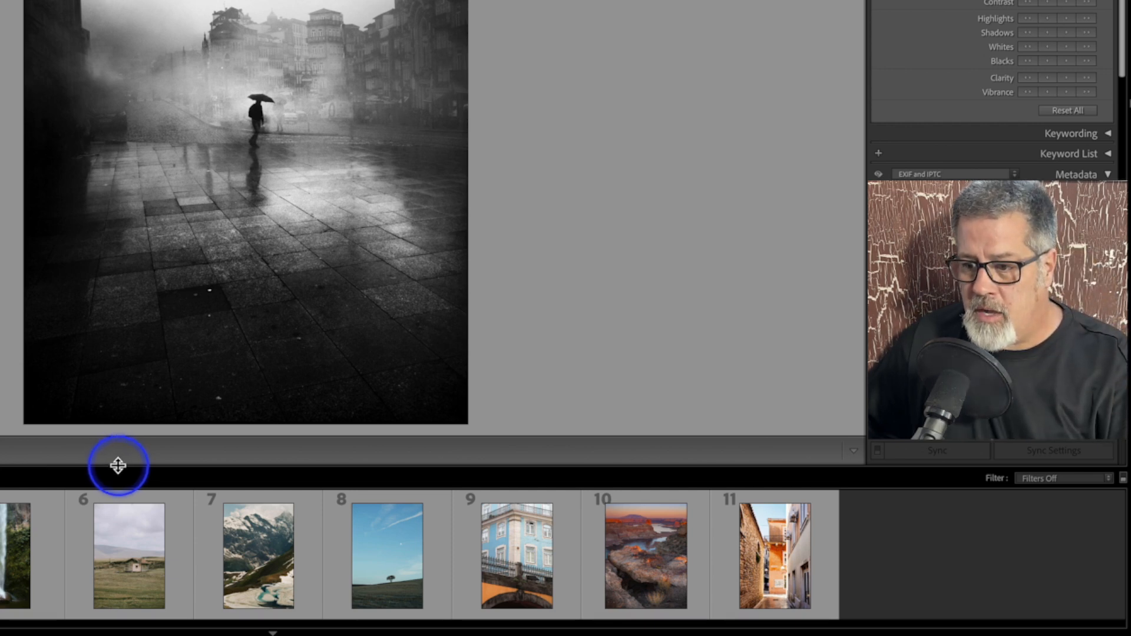
mouse_move(121, 466)
mouse_down()
mouse_move(121, 435)
mouse_move(121, 468)
mouse_move(108, 472)
mouse_up()
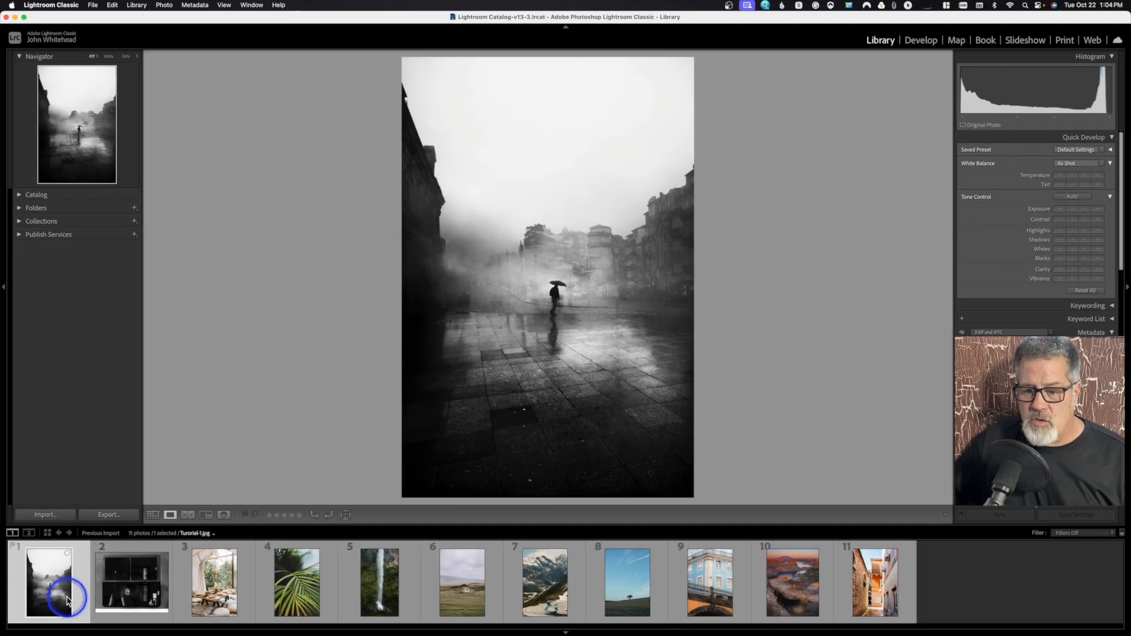
click(136, 585)
click(204, 579)
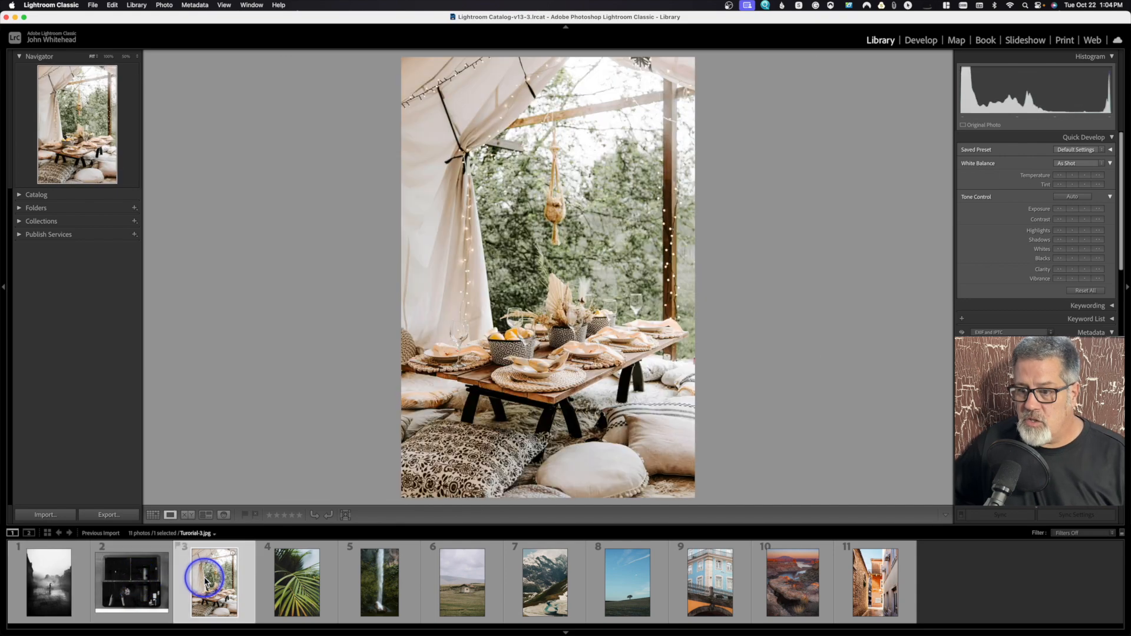